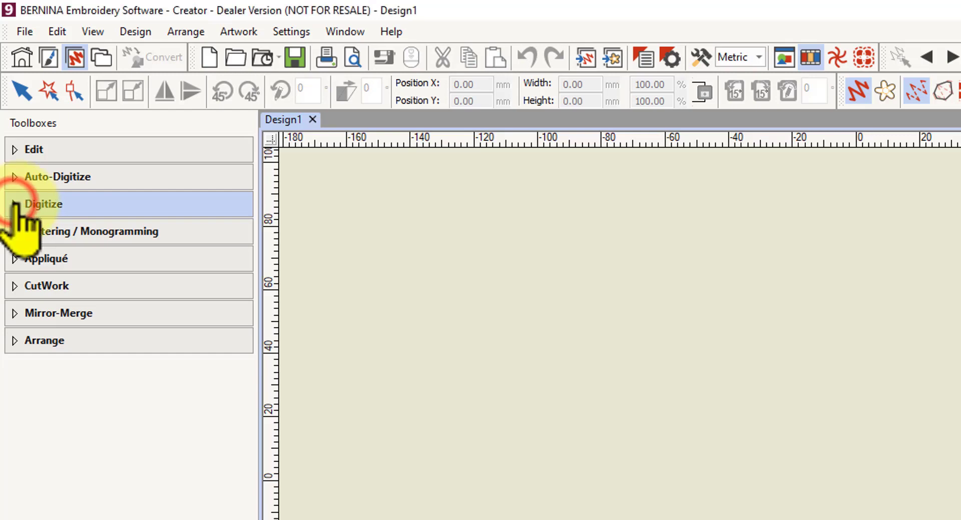
Set up the Open Object digitizing tool with a Single Outline stitch in red, palette colour 5.
click(32, 203)
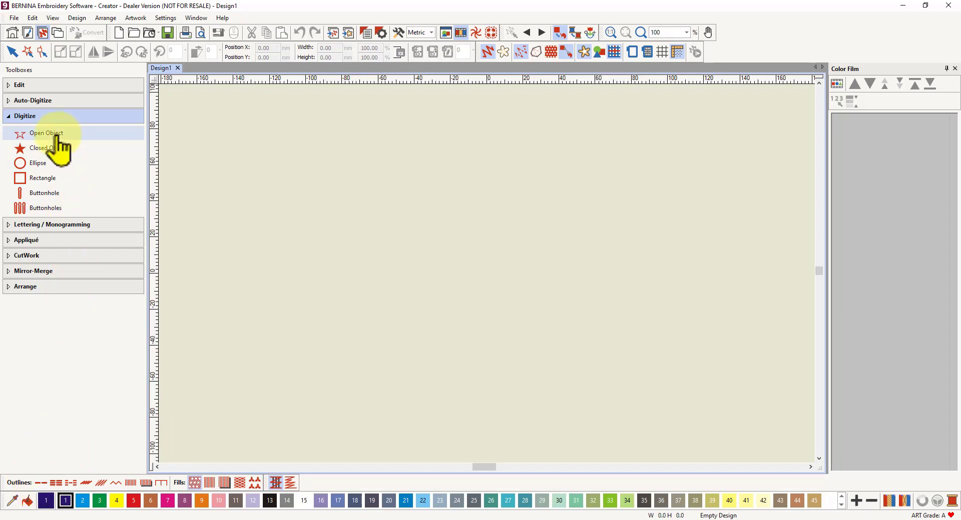
click(48, 134)
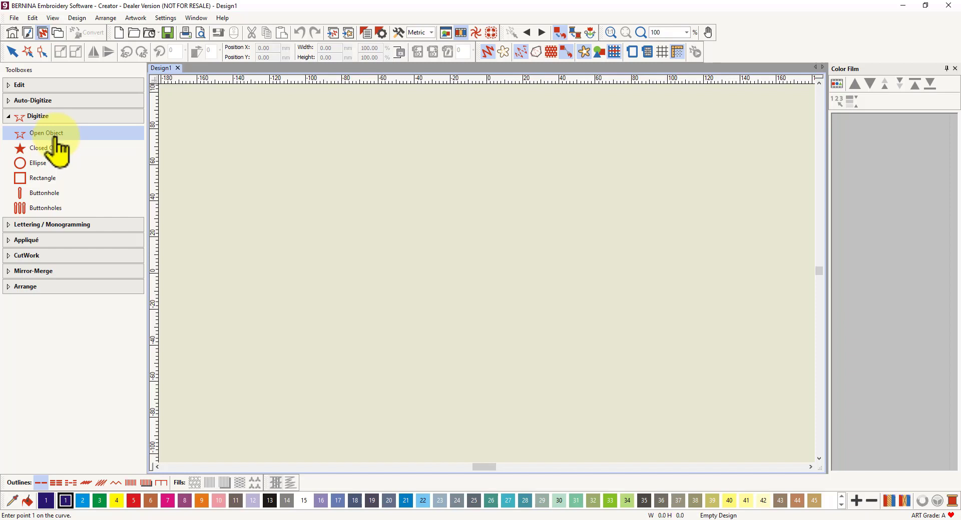
click(39, 483)
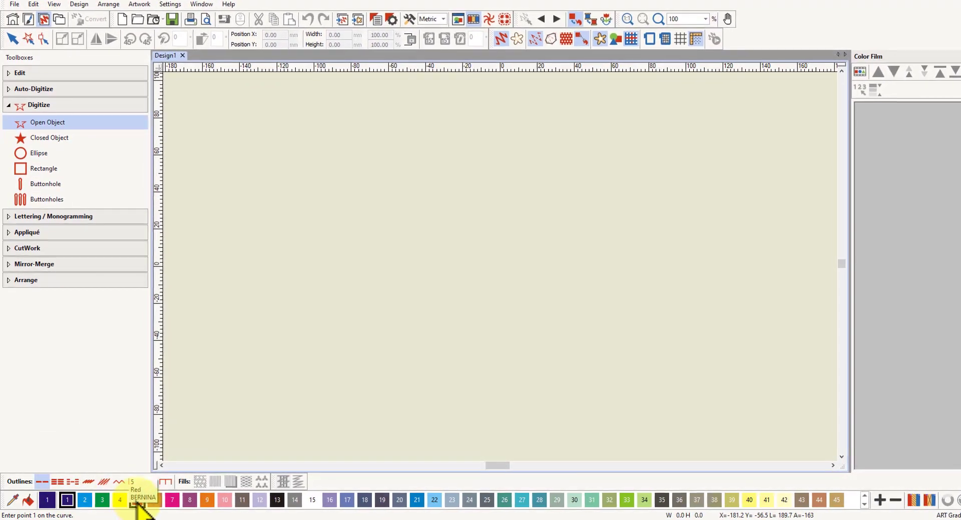
click(136, 500)
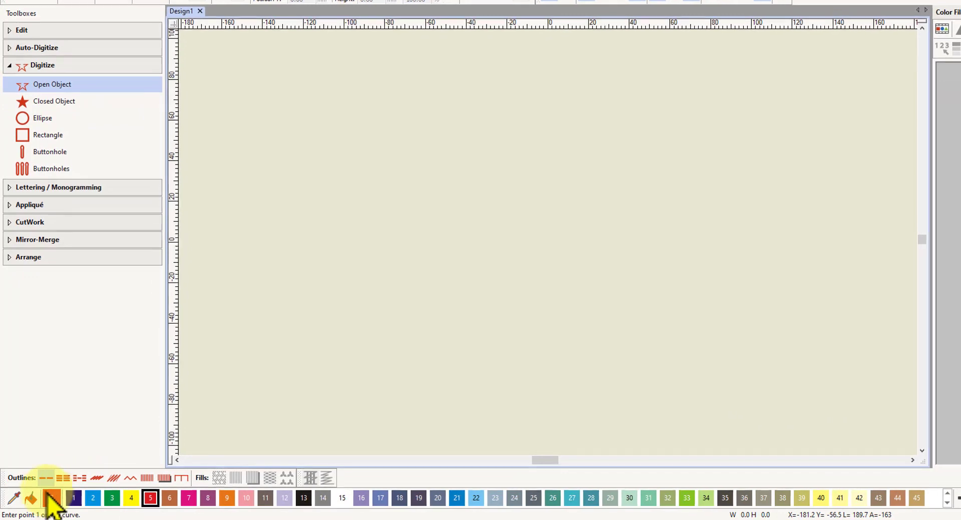
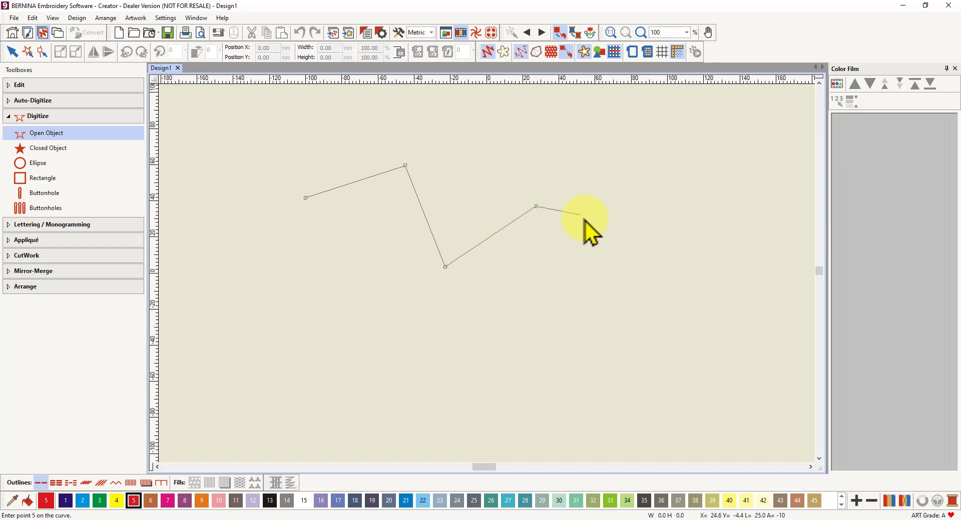
Rework the curve after the straight zigzag into a rounded arch, and extend the line with straight segments around its far end.
right_click(636, 237)
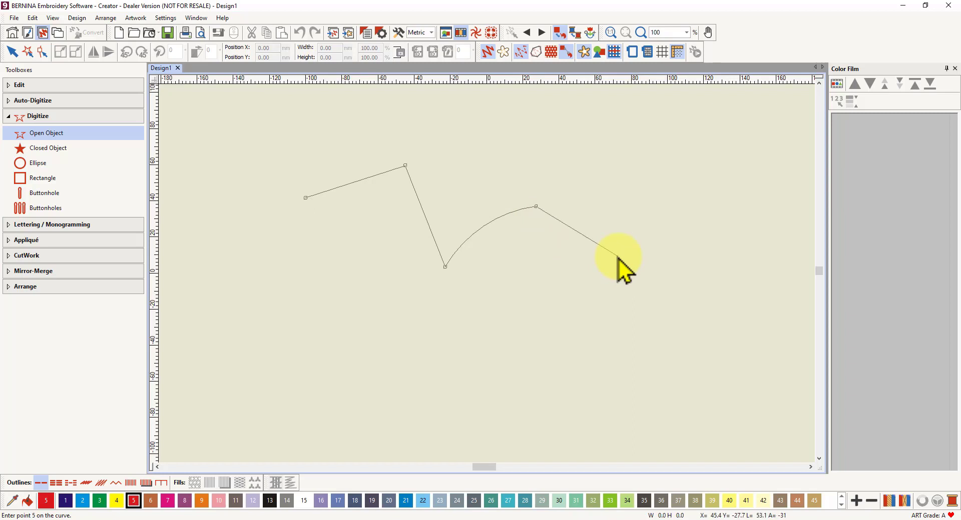
key(BackSpace)
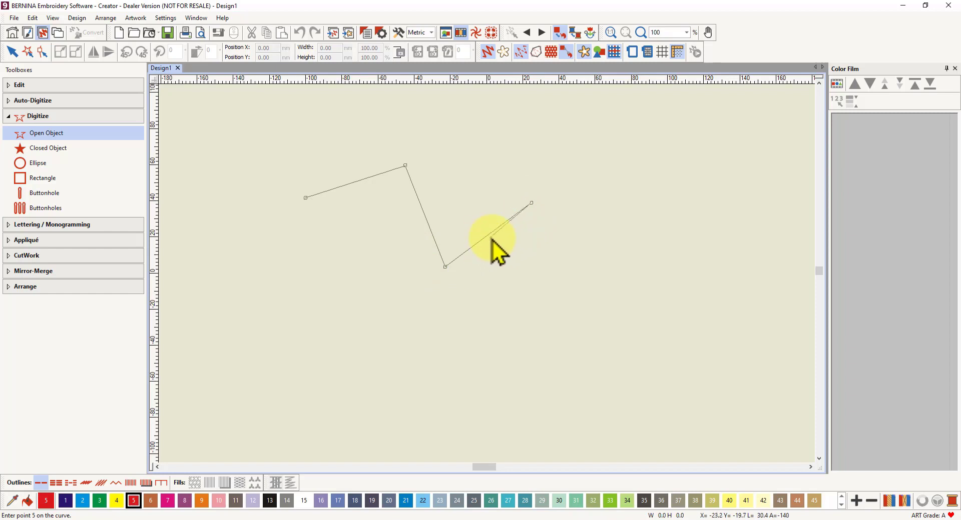
right_click(612, 249)
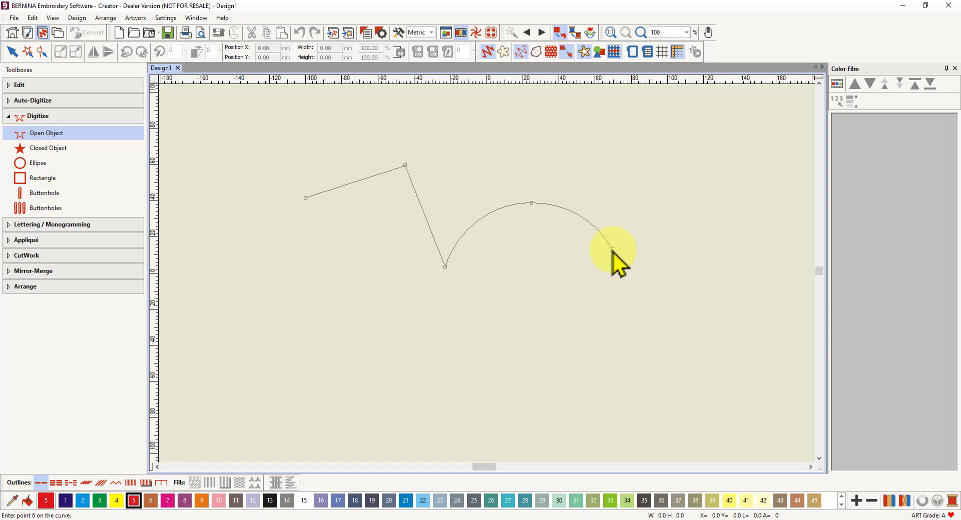
click(662, 207)
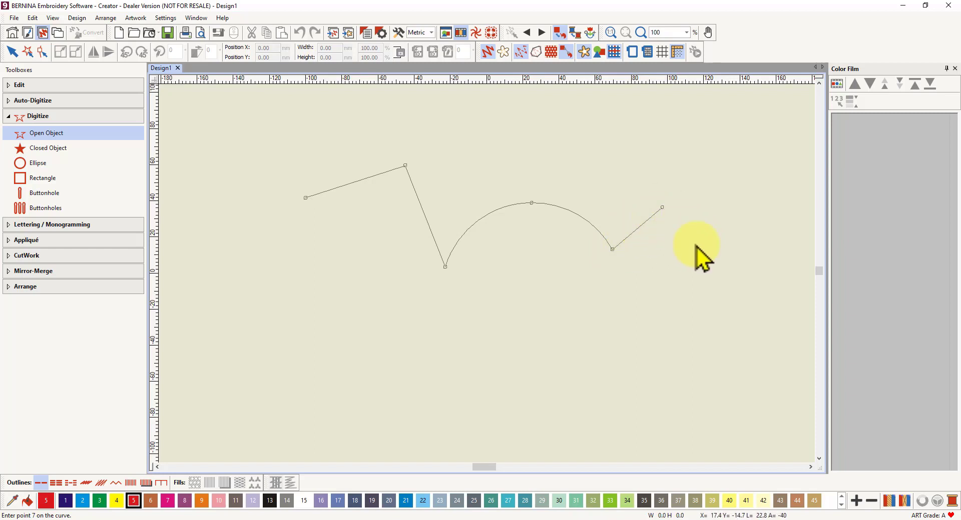
click(701, 309)
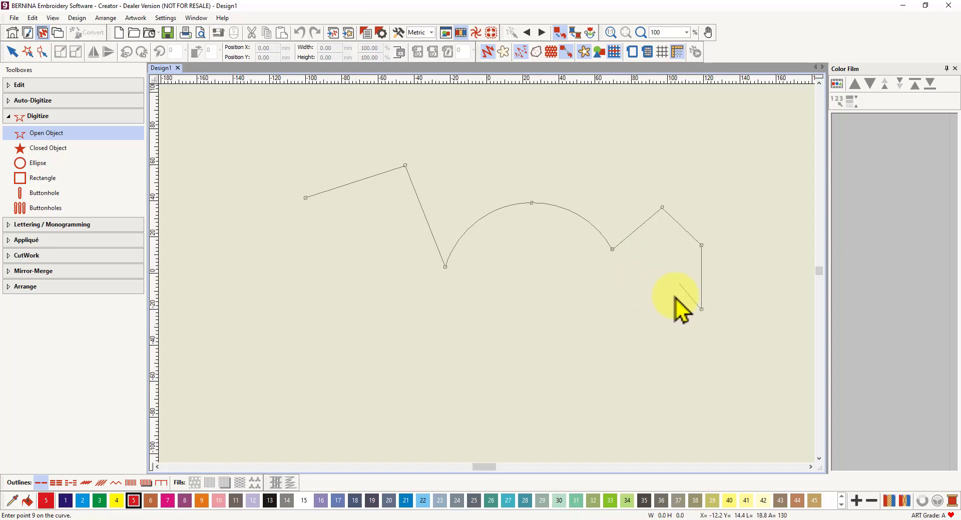
Continue the line back beneath the arch as a smooth wave and finish the open object, about 219 × 117 mm overall.
click(658, 339)
right_click(600, 324)
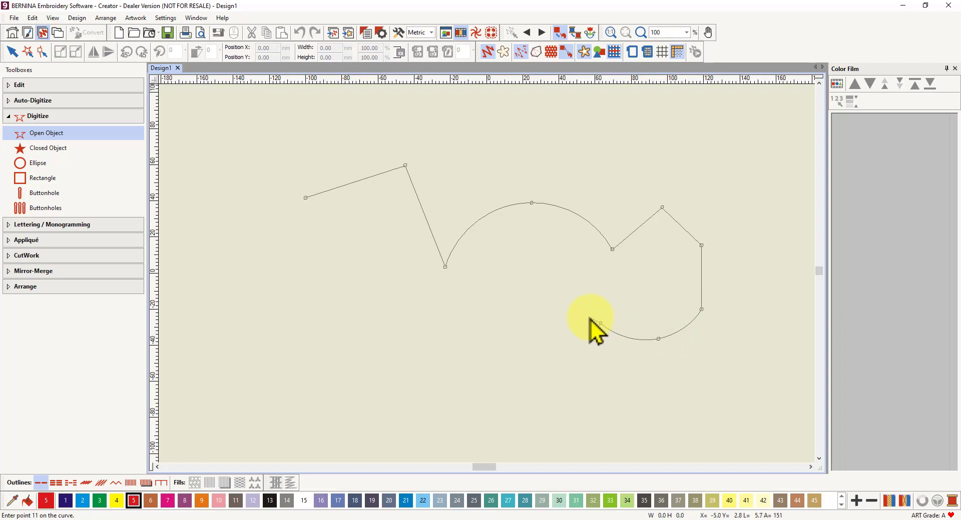
click(545, 304)
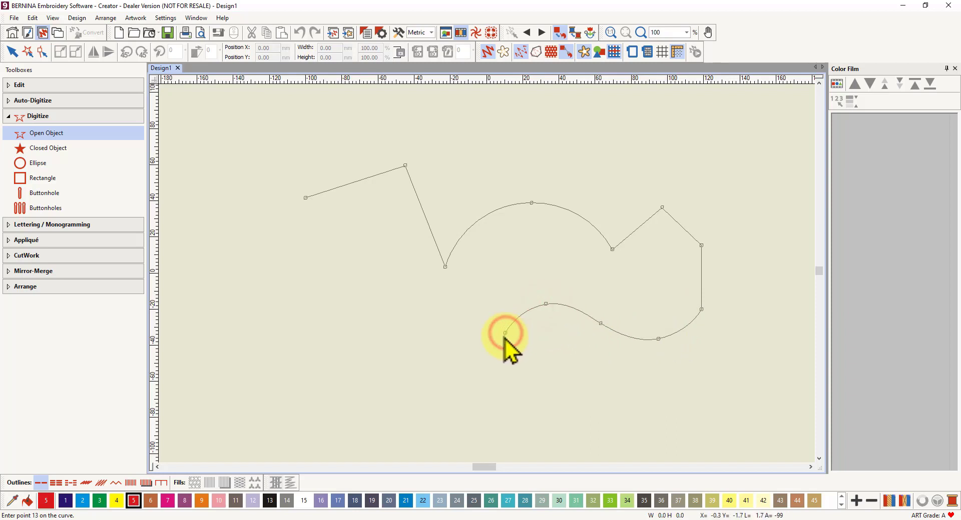
click(456, 375)
right_click(383, 342)
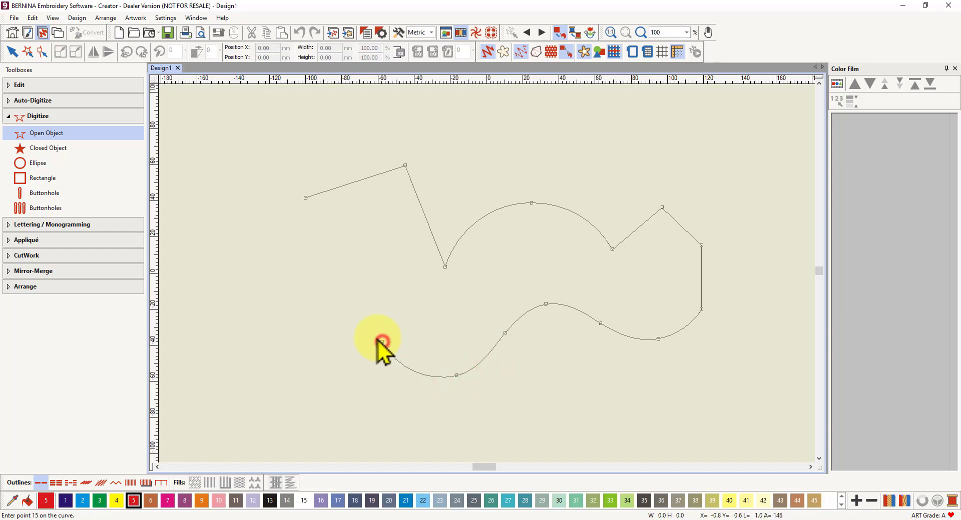
click(348, 260)
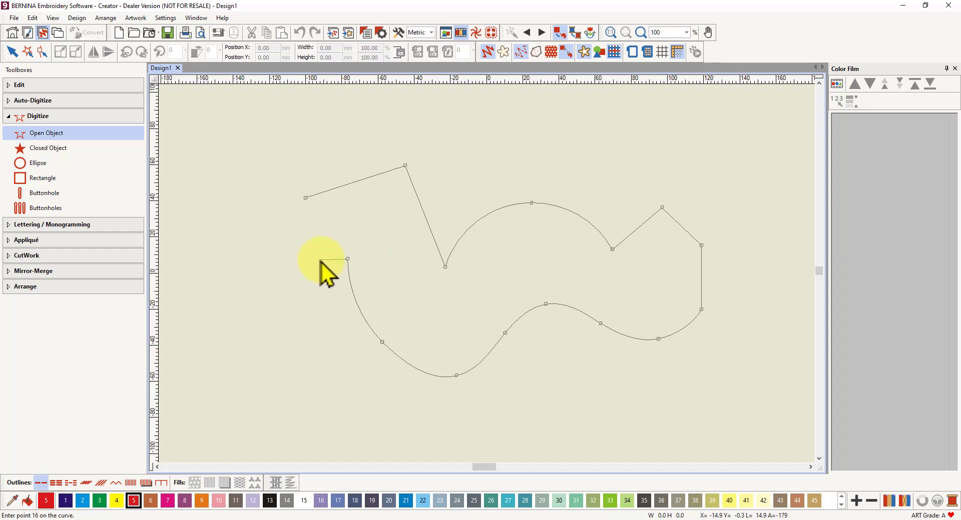
key(Return)
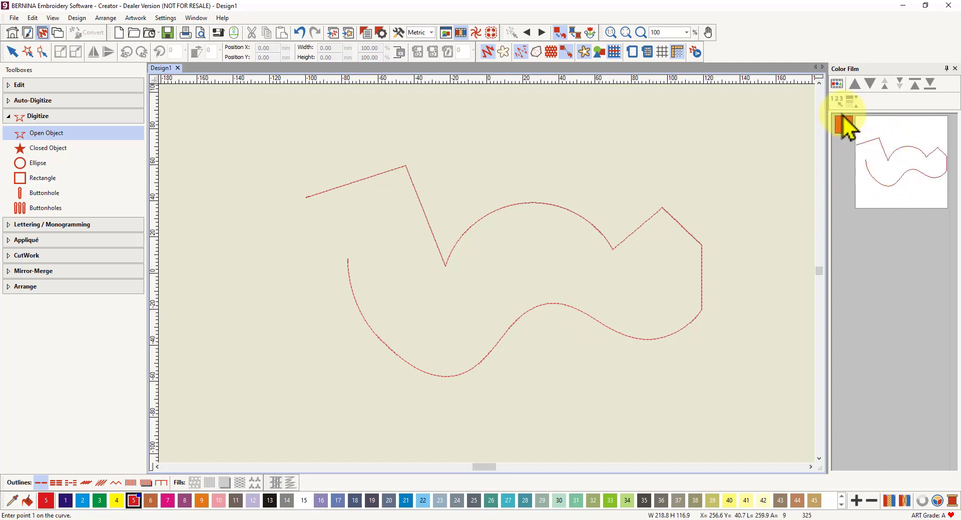
View the Color Film by individual objects and return it to the colour view.
click(836, 86)
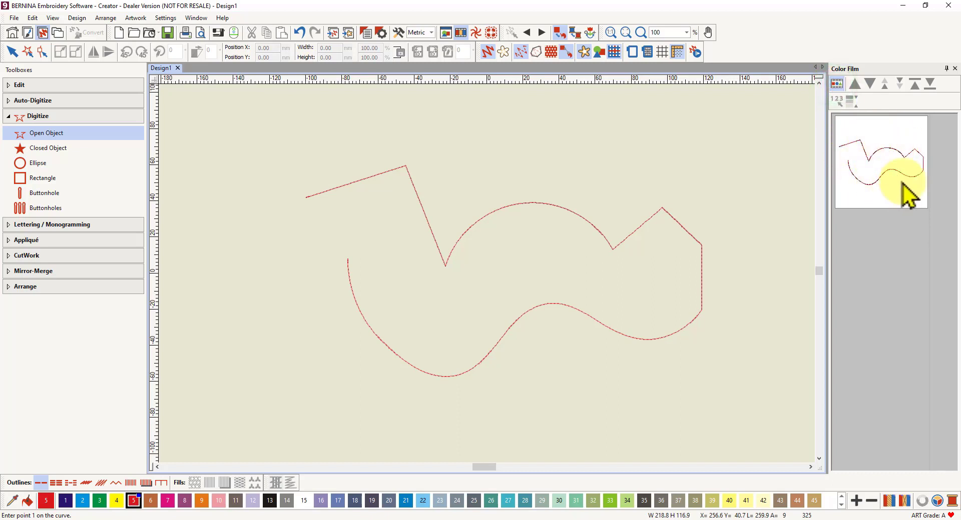
click(837, 86)
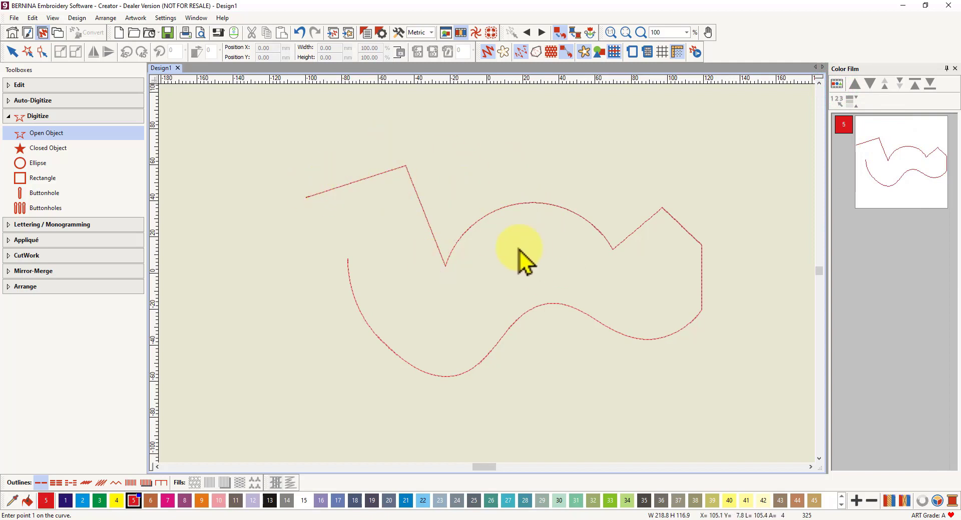
Start the Closed Object tool for a shape in the empty area above the open line.
scroll(488, 280, down, 5)
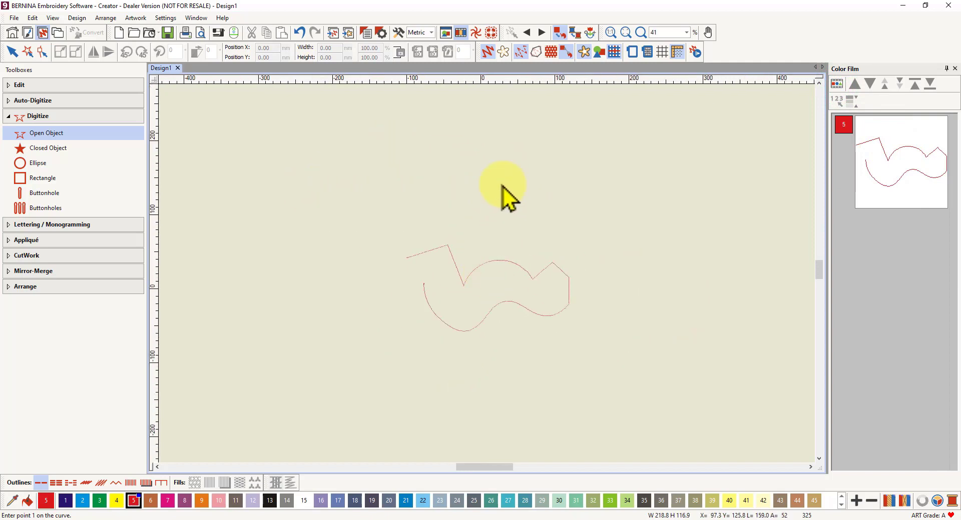
scroll(488, 283, up, 1)
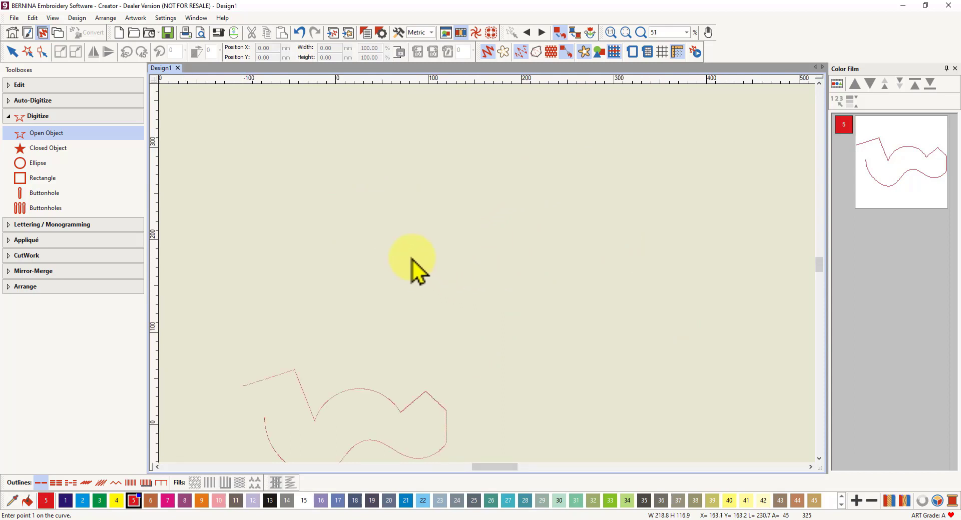
click(52, 150)
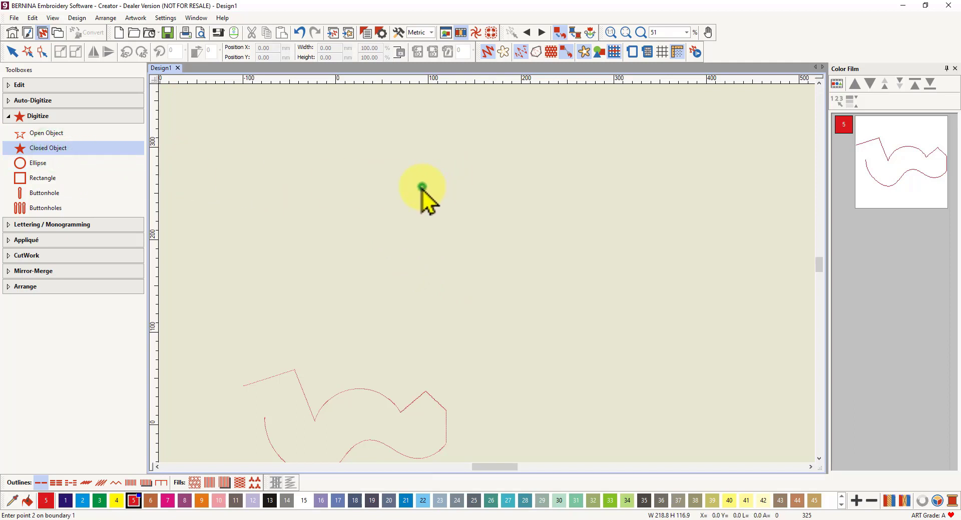
right_click(534, 182)
right_click(532, 281)
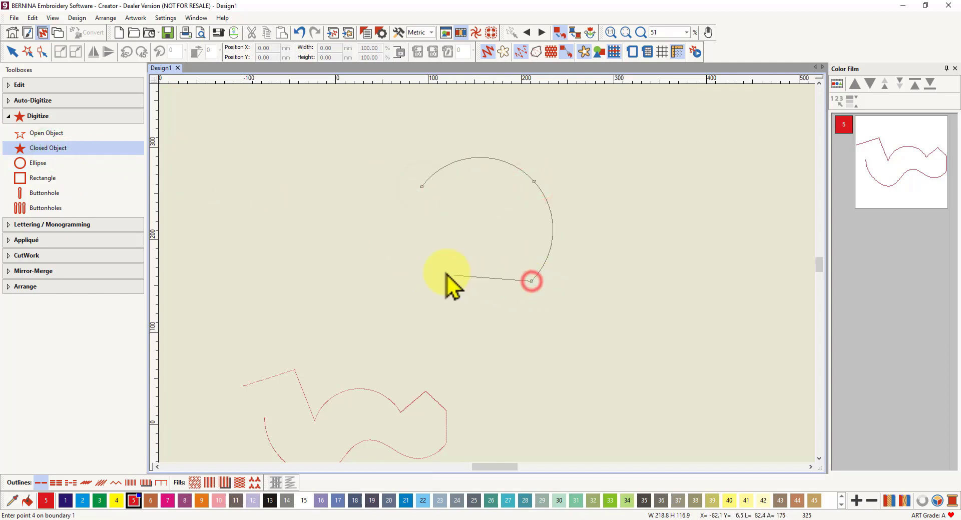
click(440, 264)
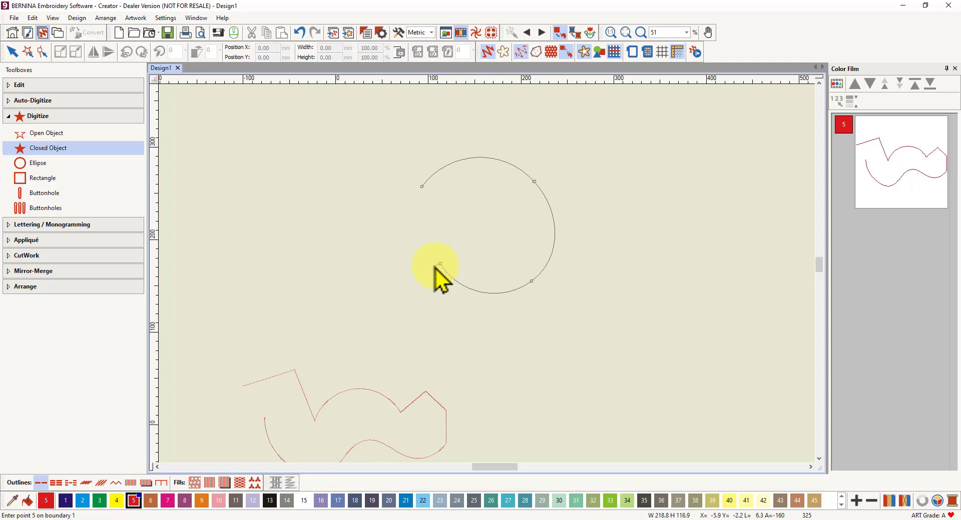
key(BackSpace)
key(BackSpace)
key(BackSpace)
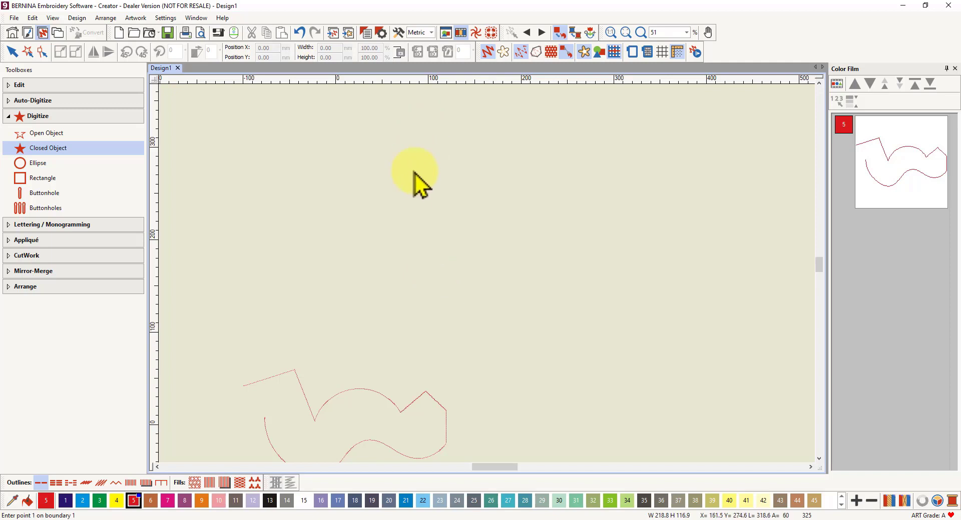
Digitize a closed, roughly circular outline about 150 mm across with curve points above the open line.
right_click(488, 145)
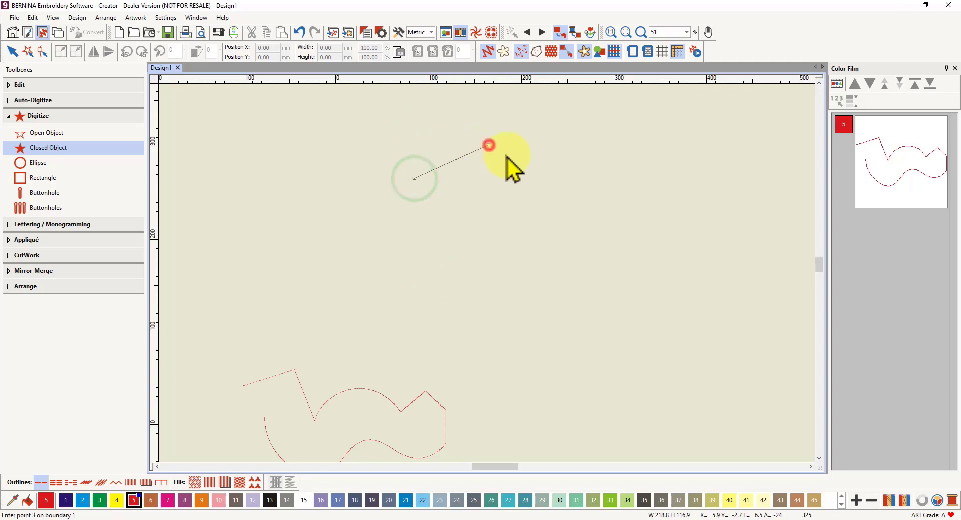
right_click(548, 198)
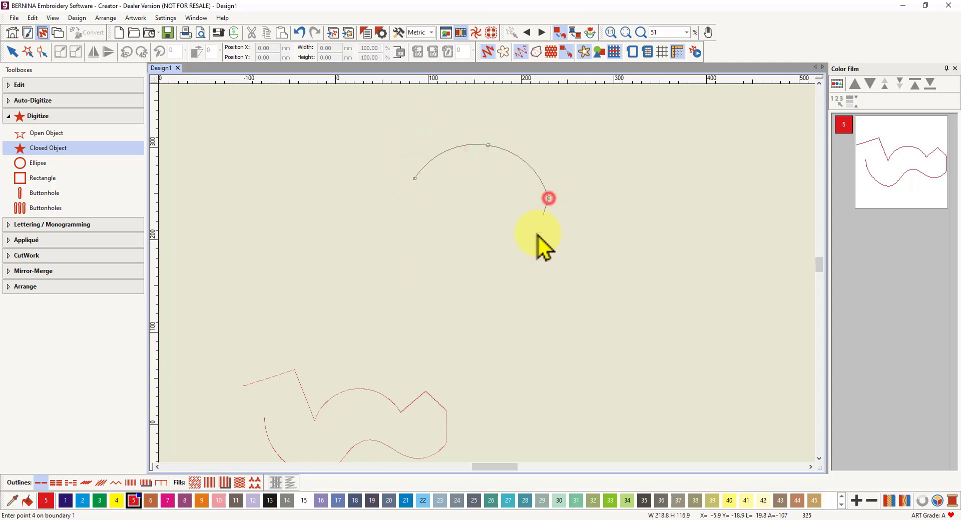
right_click(458, 276)
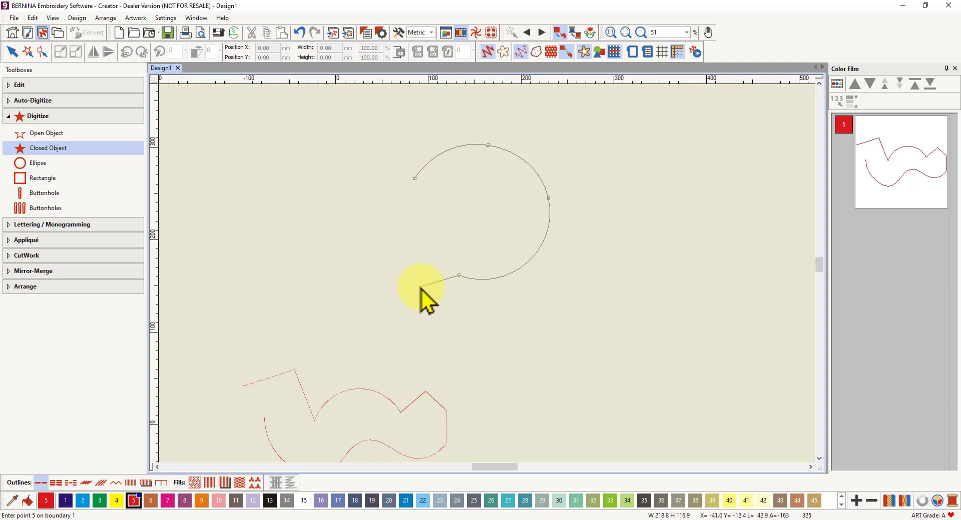
key(Return)
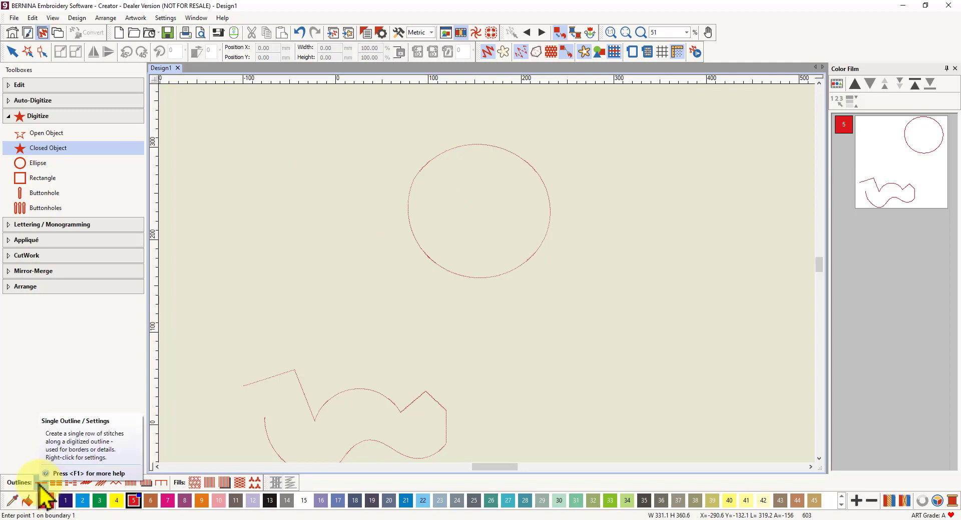
Digitize a D-shaped closed outline about 160 × 150 mm up and to the left of the circle, with a straight left side.
scroll(365, 187, down, 1)
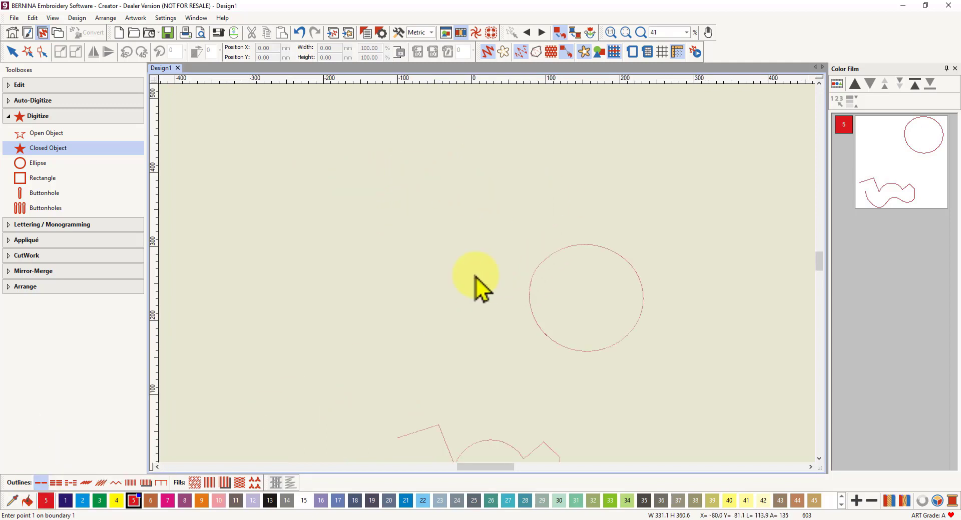
click(342, 181)
right_click(403, 161)
right_click(452, 189)
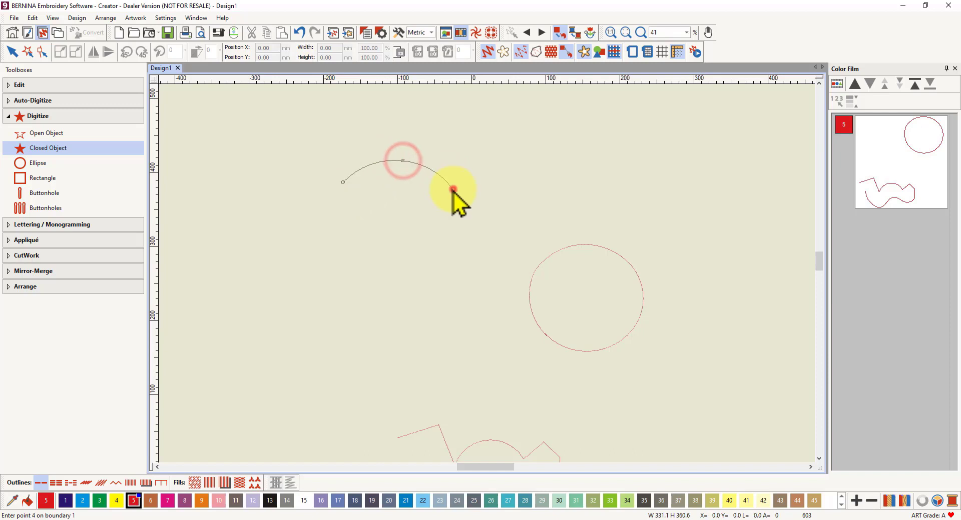
right_click(409, 269)
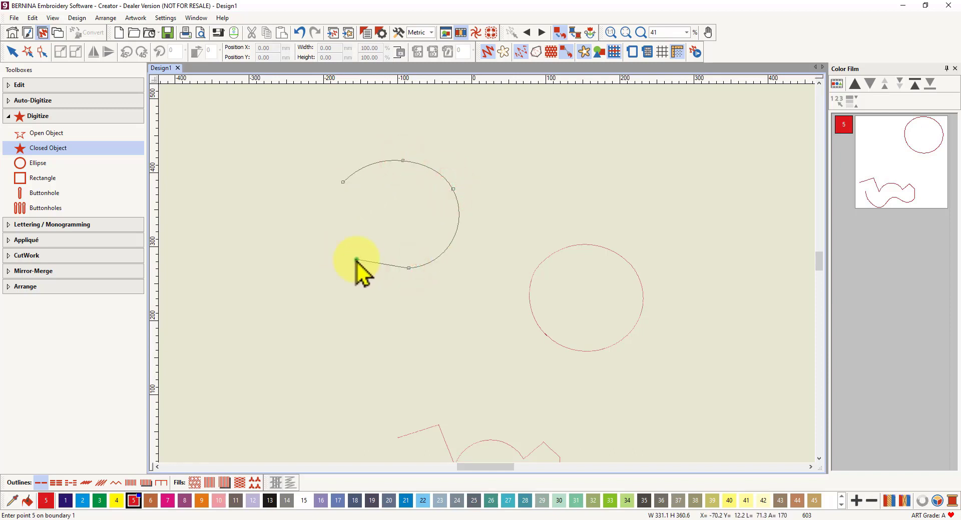
right_click(356, 261)
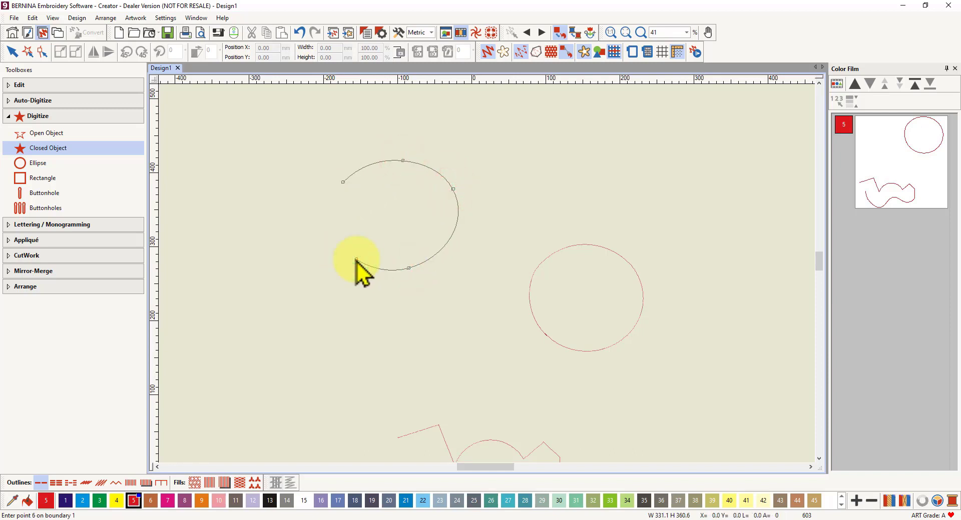
key(Return)
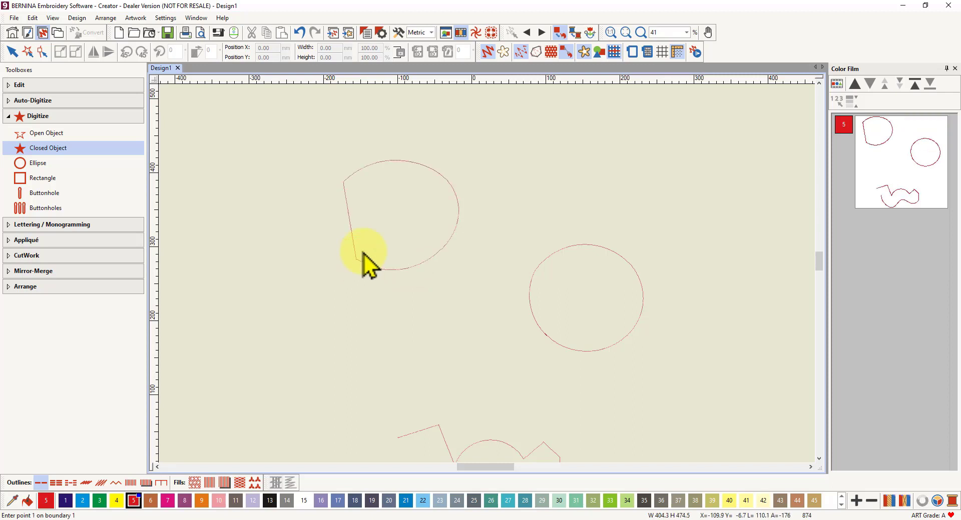
click(342, 182)
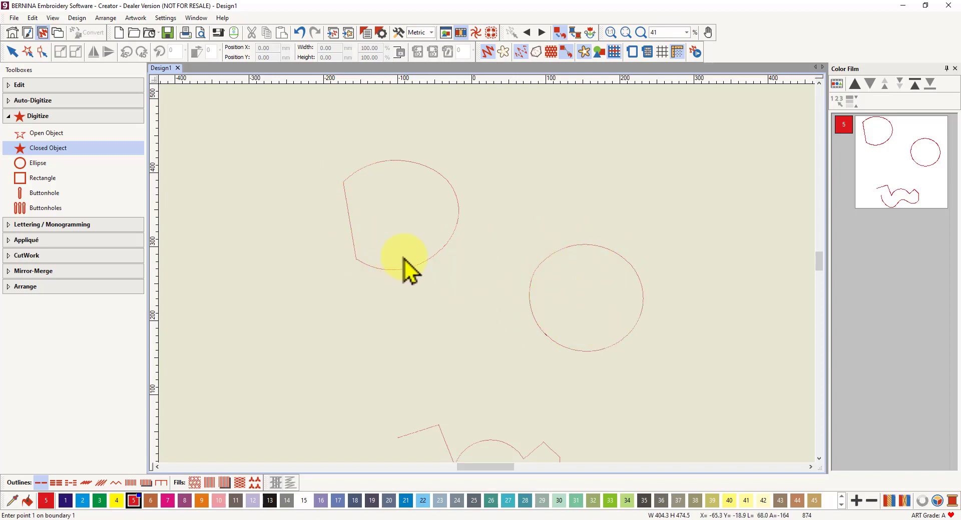
scroll(488, 280, down, 5)
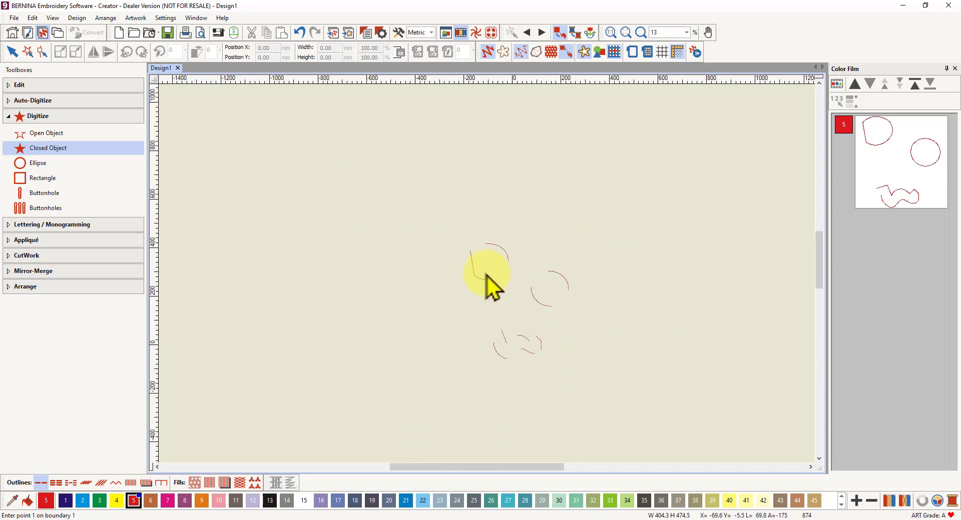
scroll(501, 288, up, 2)
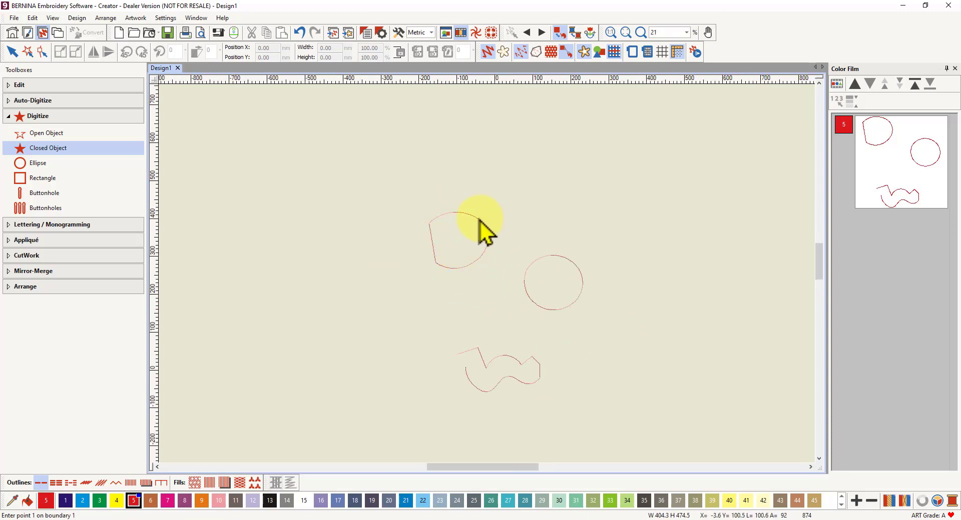
Digitize a closed, roughly circular satin outline about 225 × 230 mm with curve points, up and to the left of the D-shaped outline.
click(130, 483)
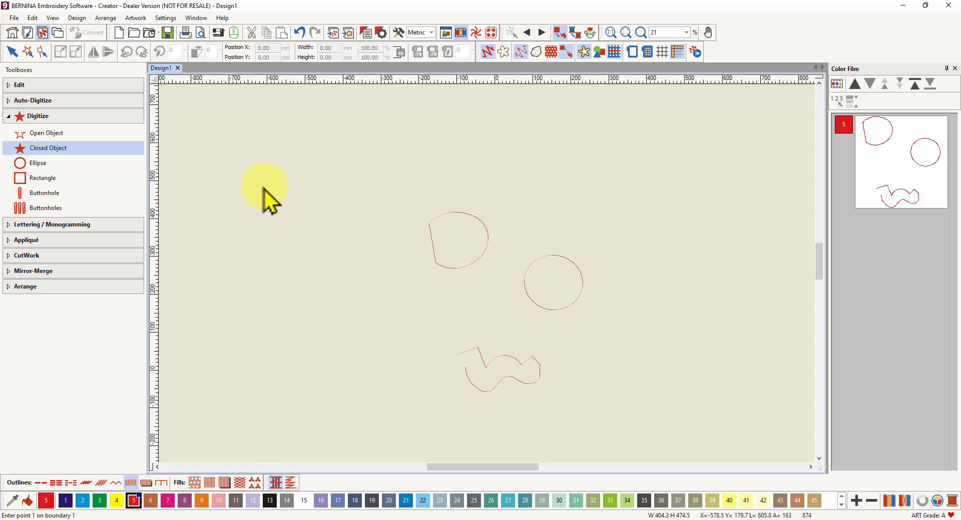
click(322, 191)
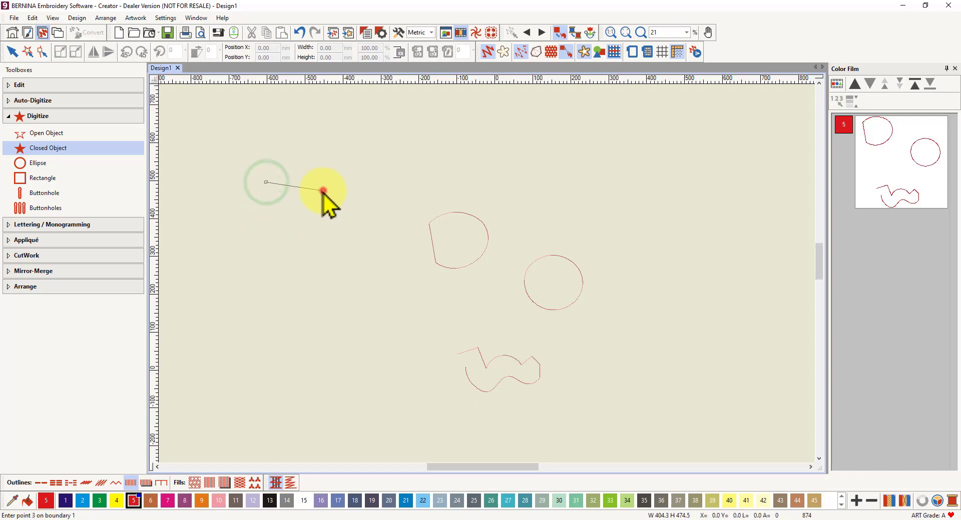
click(322, 254)
click(265, 248)
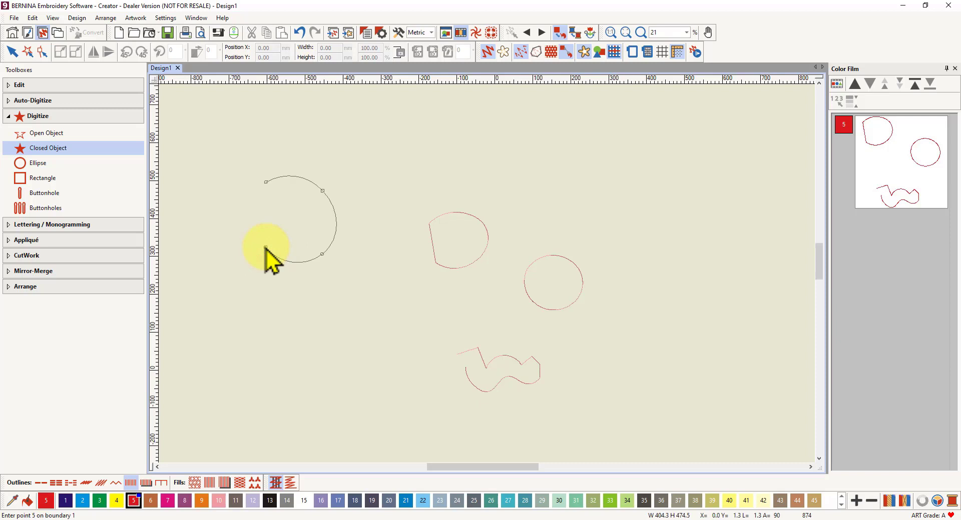
key(Return)
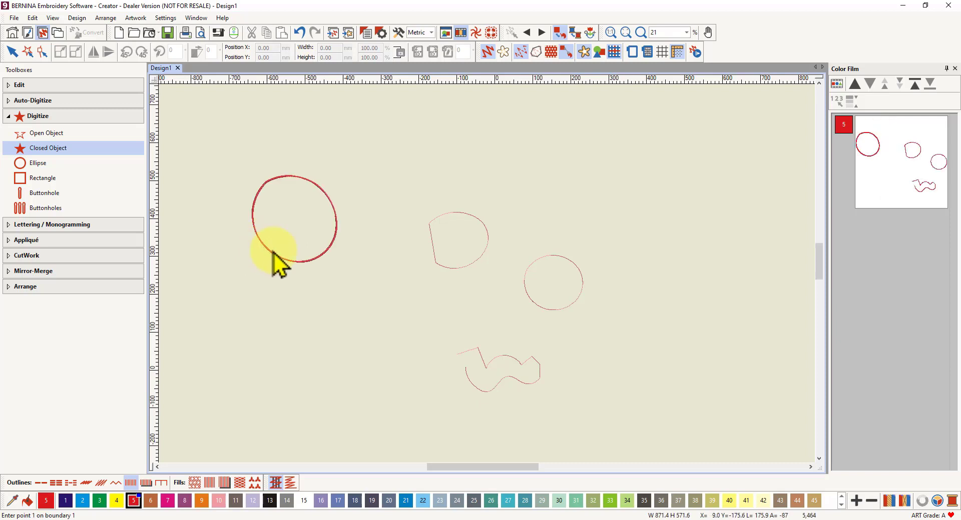
Examine the satin stitching of the large circular outline close up along its lower and upper edges.
scroll(285, 268, up, 6)
scroll(469, 278, up, 3)
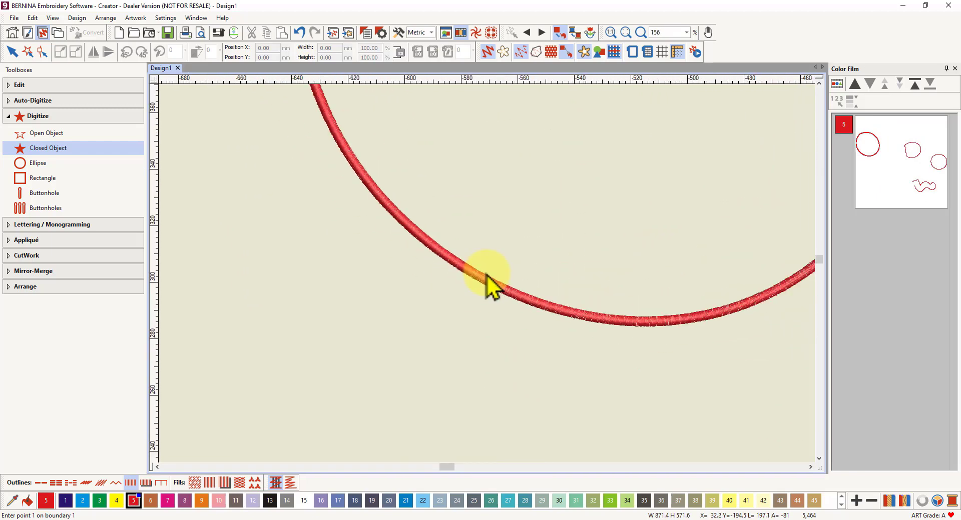
scroll(473, 275, down, 2)
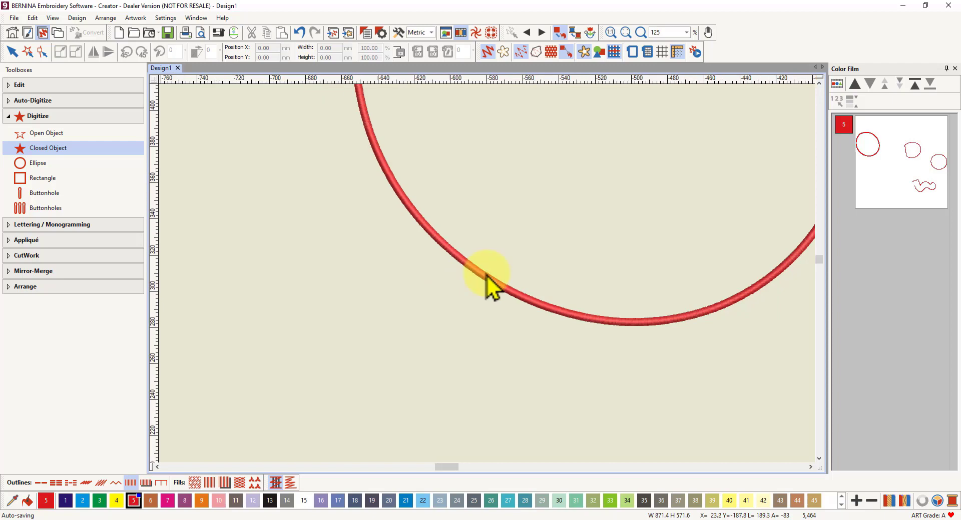
scroll(510, 268, down, 6)
scroll(489, 284, up, 8)
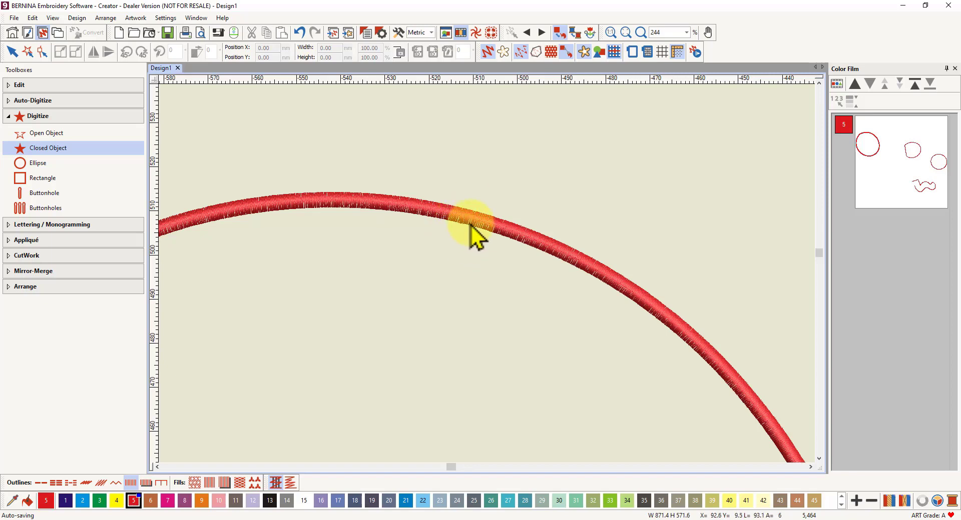
scroll(469, 222, down, 6)
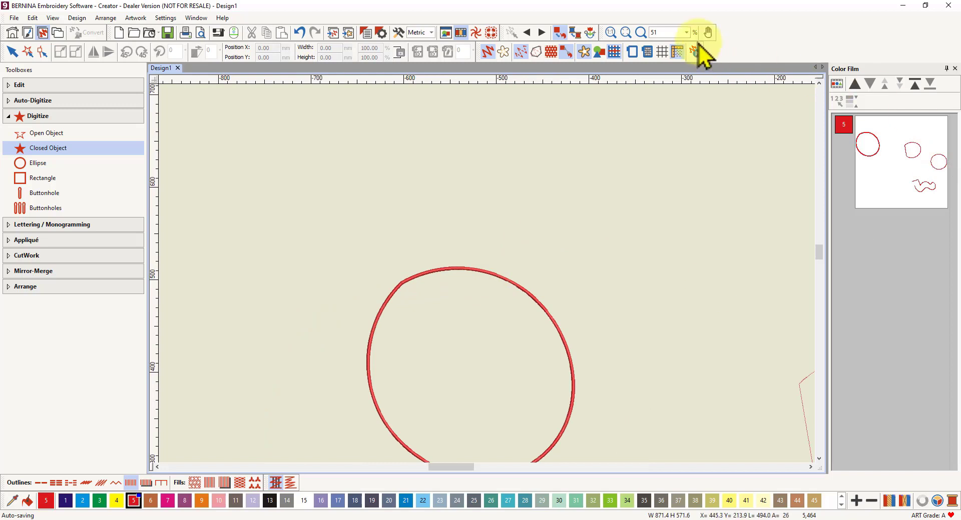
View the shapes at actual size and compare the satin outline's thickness with the single-stitch outlines.
click(613, 34)
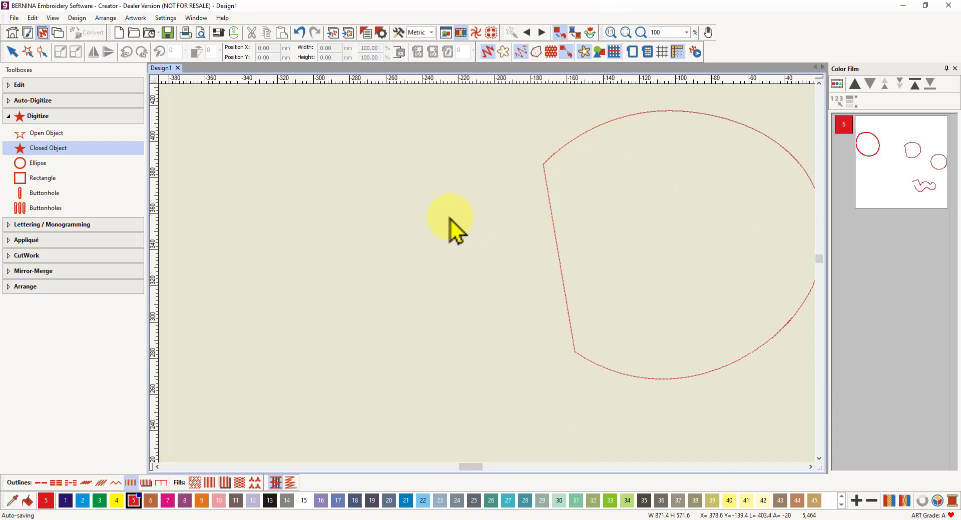
scroll(488, 276, down, 8)
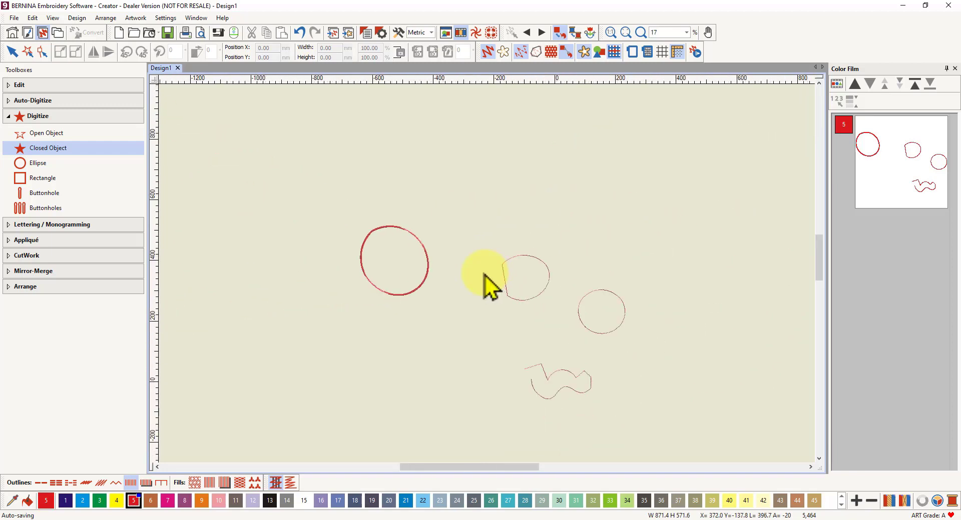
scroll(485, 283, up, 6)
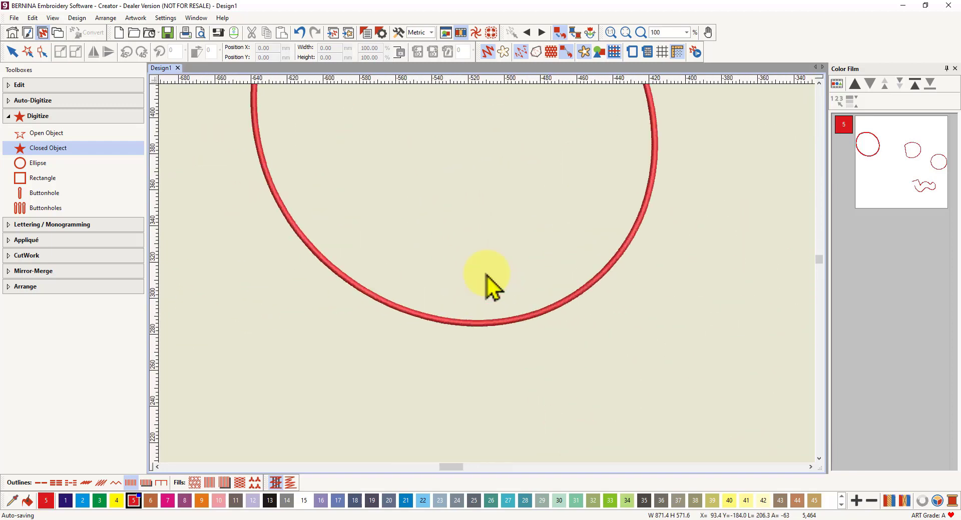
scroll(485, 274, down, 3)
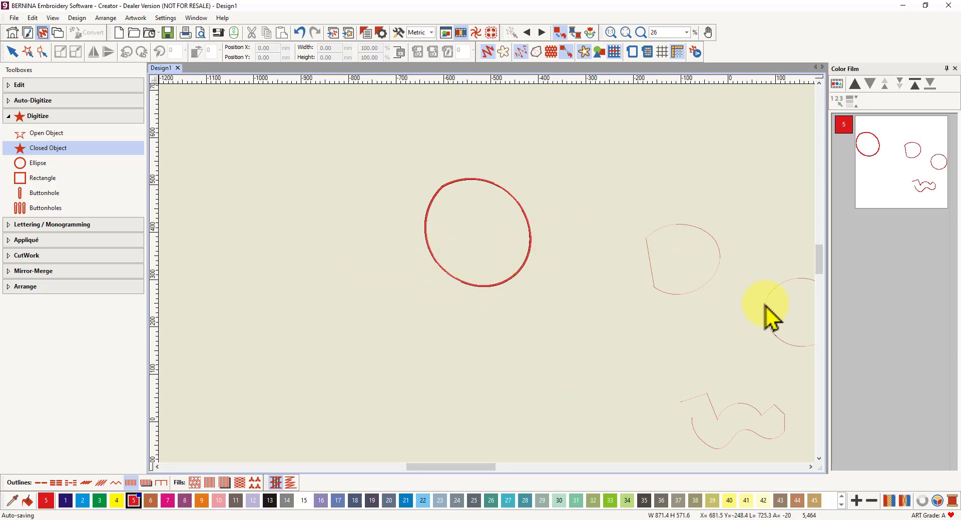
scroll(770, 316, up, 5)
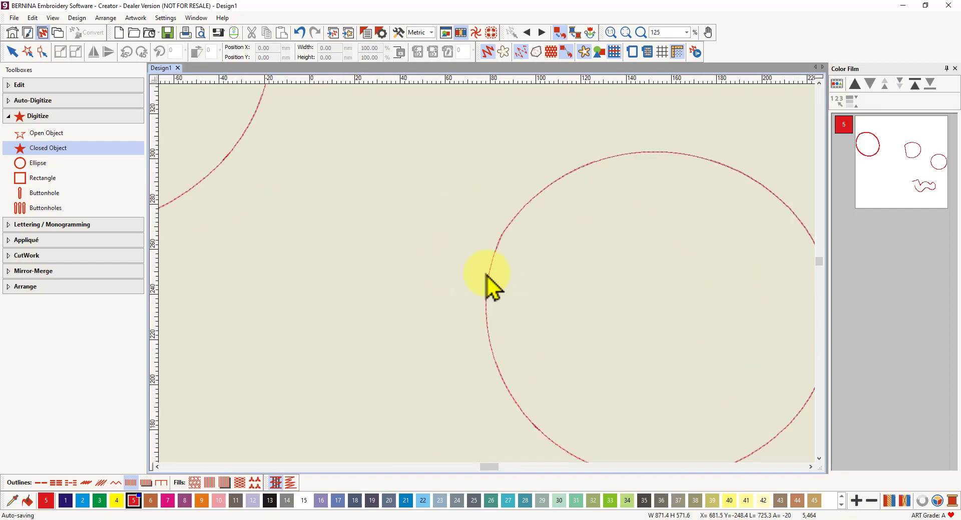
scroll(488, 282, down, 7)
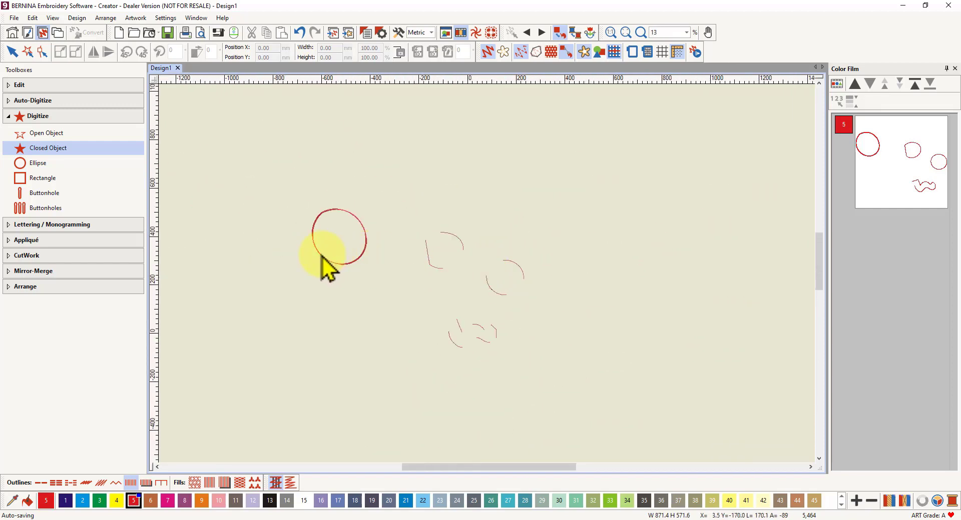
scroll(484, 280, up, 6)
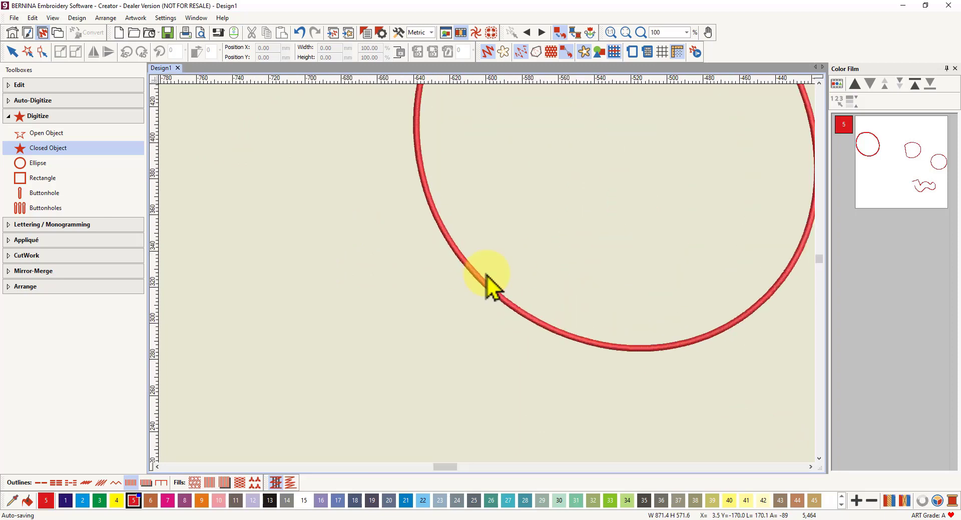
scroll(488, 283, down, 4)
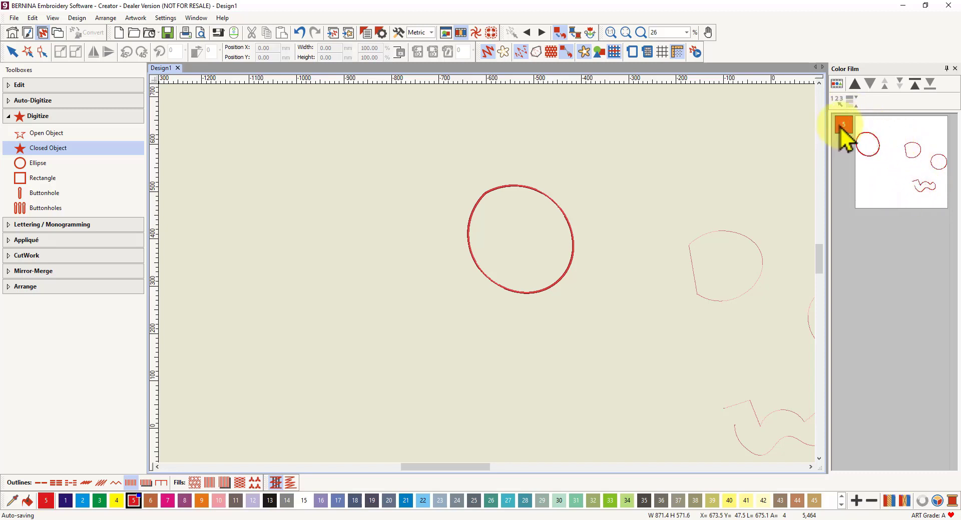
Show the Color Film by individual objects.
click(836, 85)
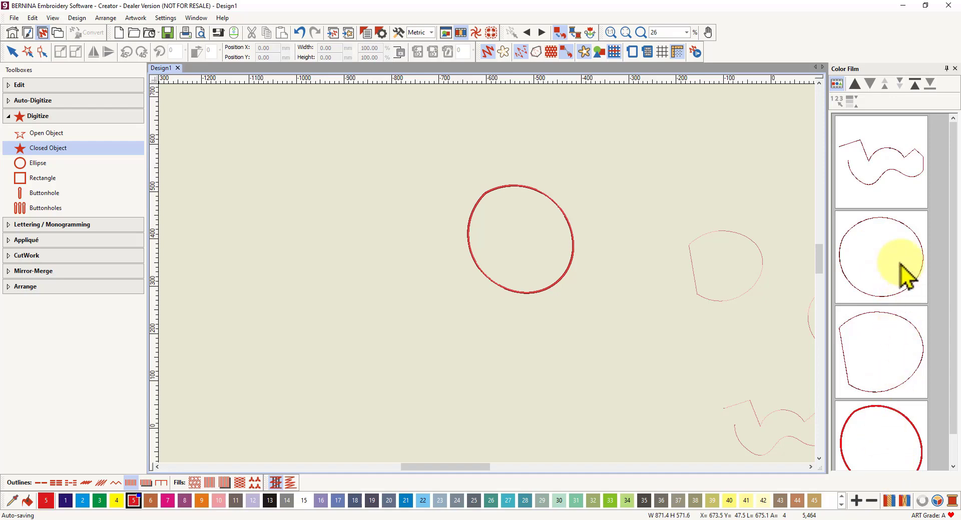
scroll(488, 288, down, 1)
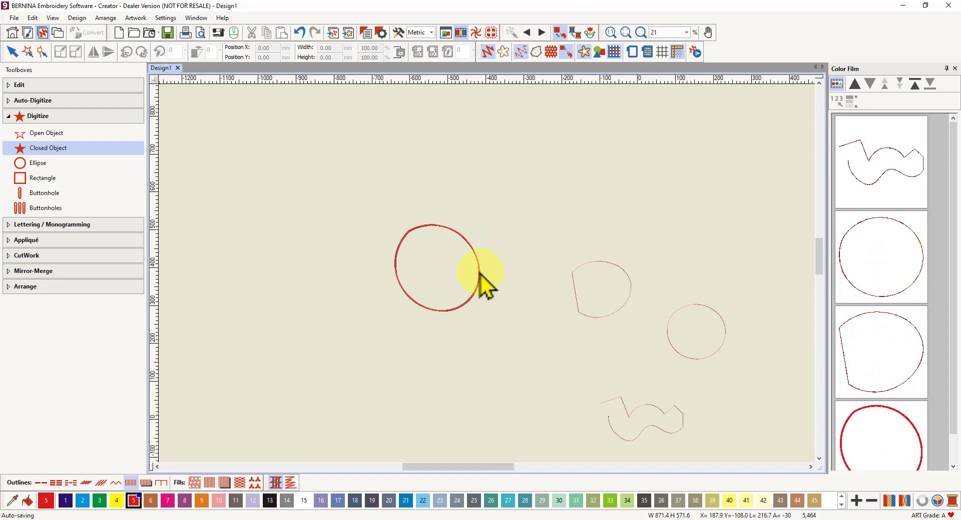
scroll(480, 275, up, 1)
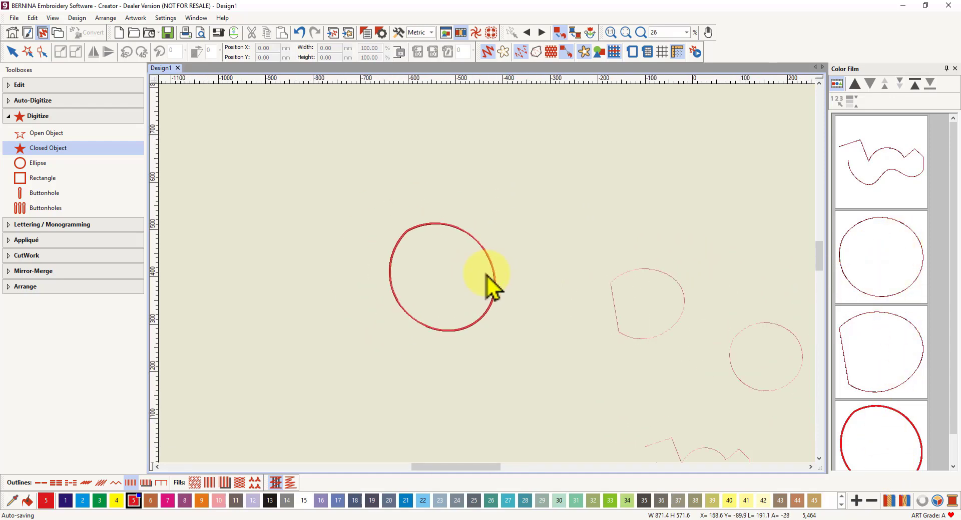
scroll(487, 274, down, 4)
scroll(489, 339, up, 2)
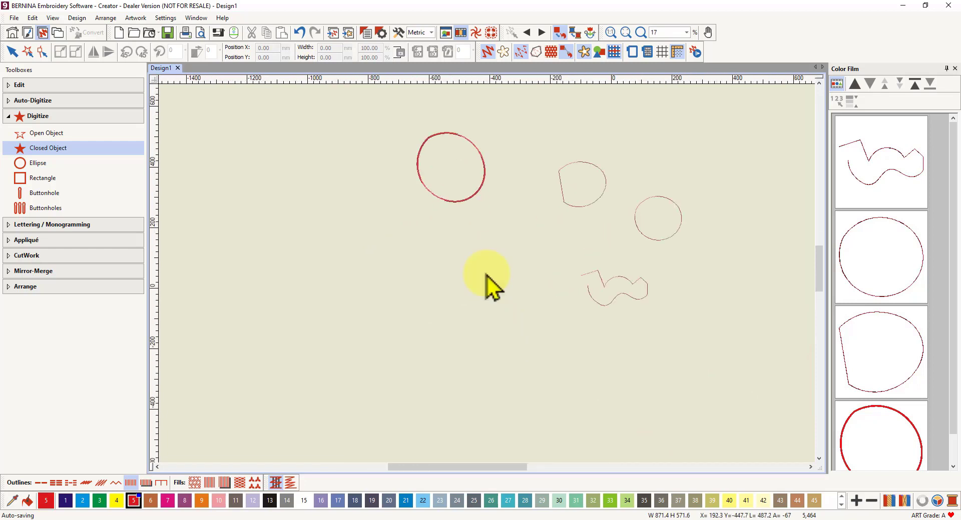
scroll(486, 274, up, 2)
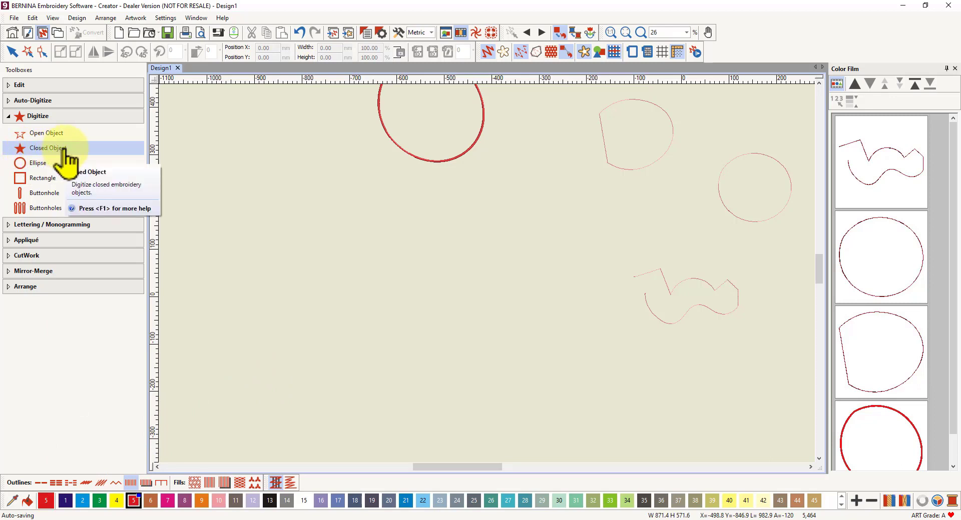
Digitize a four-cornered closed object with Step fill, about 210 × 160 mm, in the empty area below the satin circle.
click(194, 484)
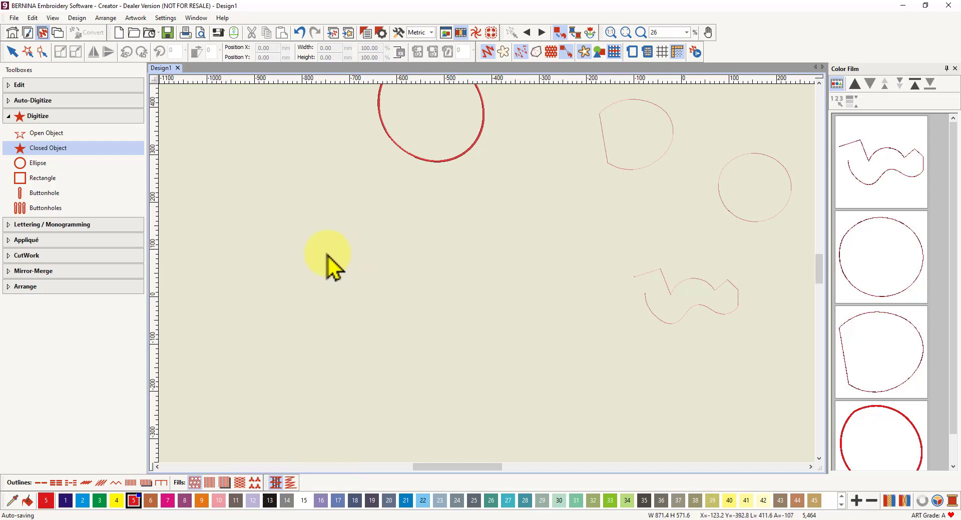
click(368, 225)
click(463, 226)
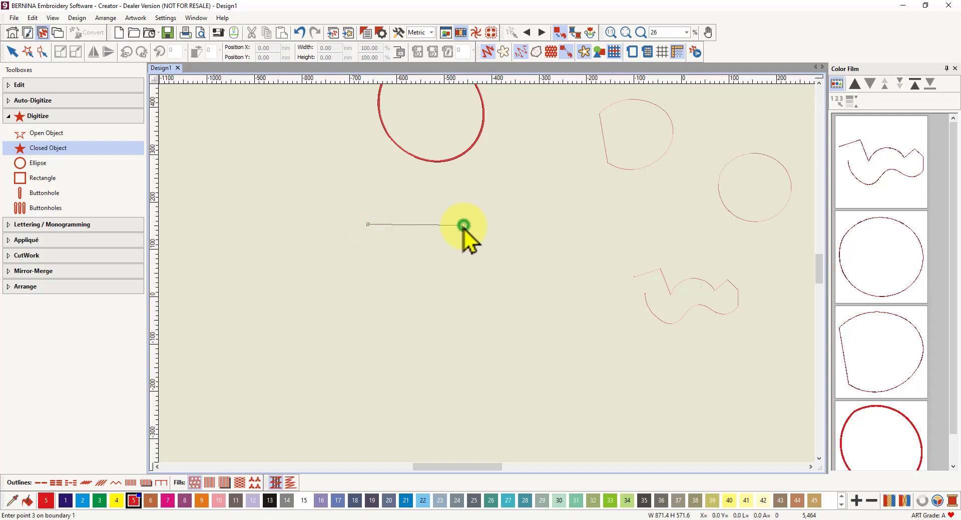
click(467, 301)
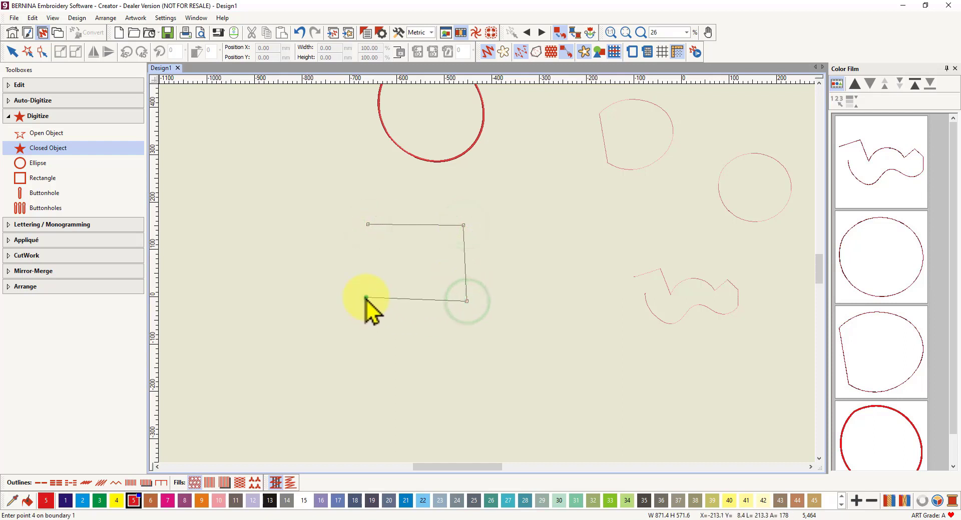
click(366, 298)
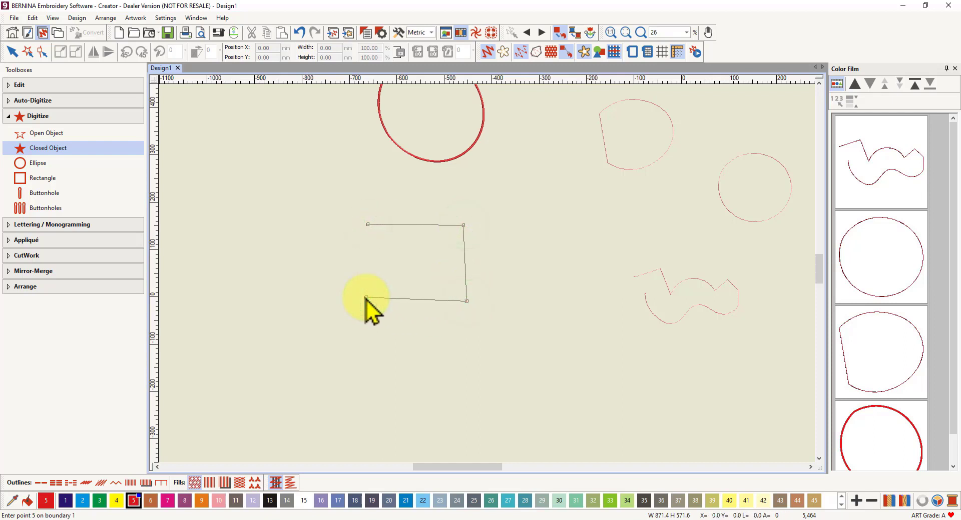
key(Return)
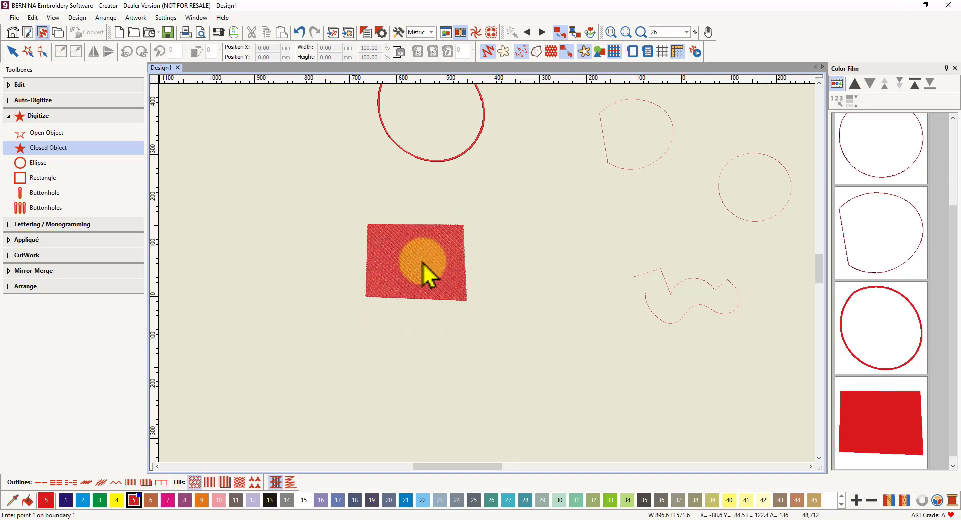
scroll(422, 263, up, 3)
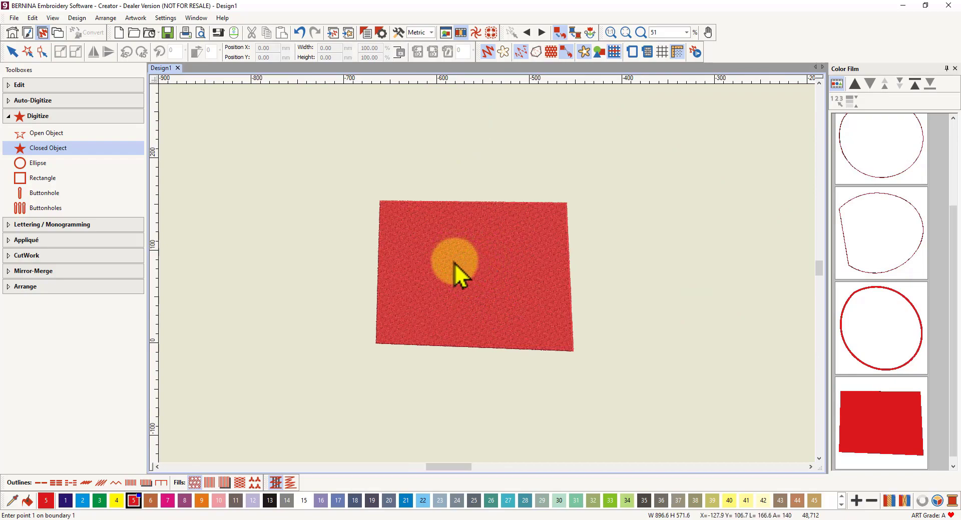
scroll(480, 262, up, 2)
scroll(487, 276, up, 2)
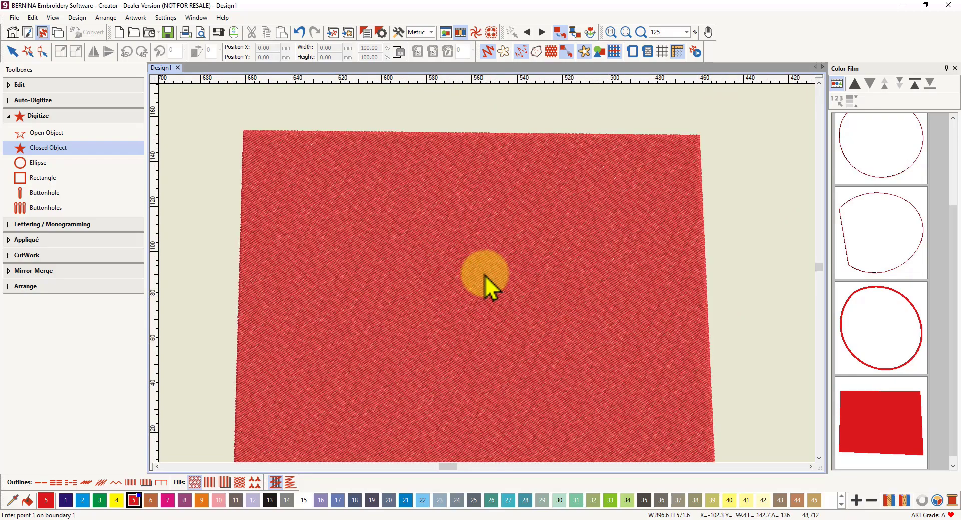
scroll(452, 270, down, 1)
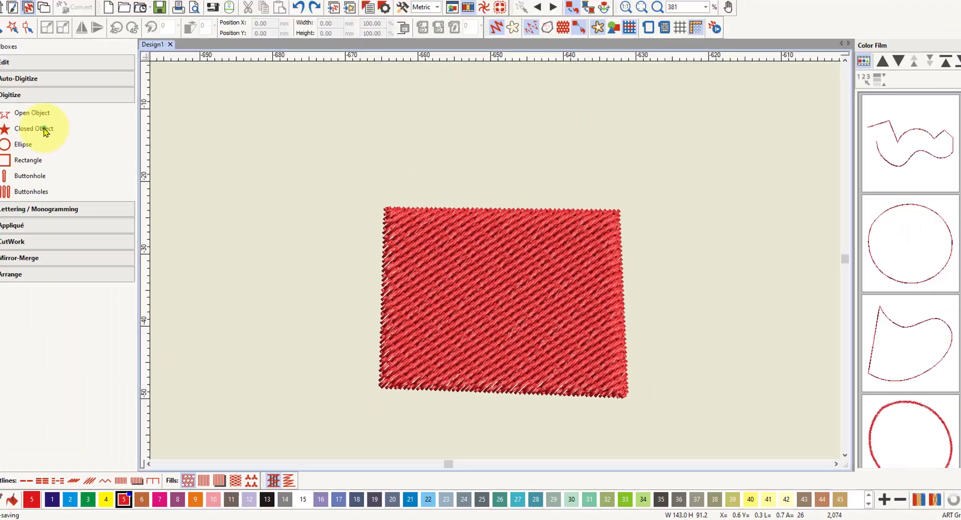
Digitize a teardrop-like closed object with patterned Fancy Fill, about 34 × 41 mm, mixing corner and curve points, in the empty area left of the satin circle.
click(50, 147)
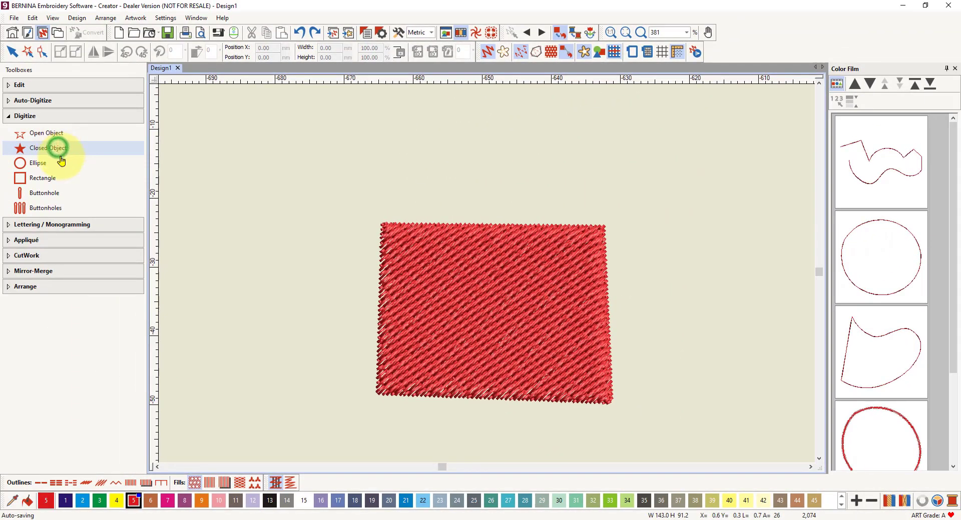
click(240, 483)
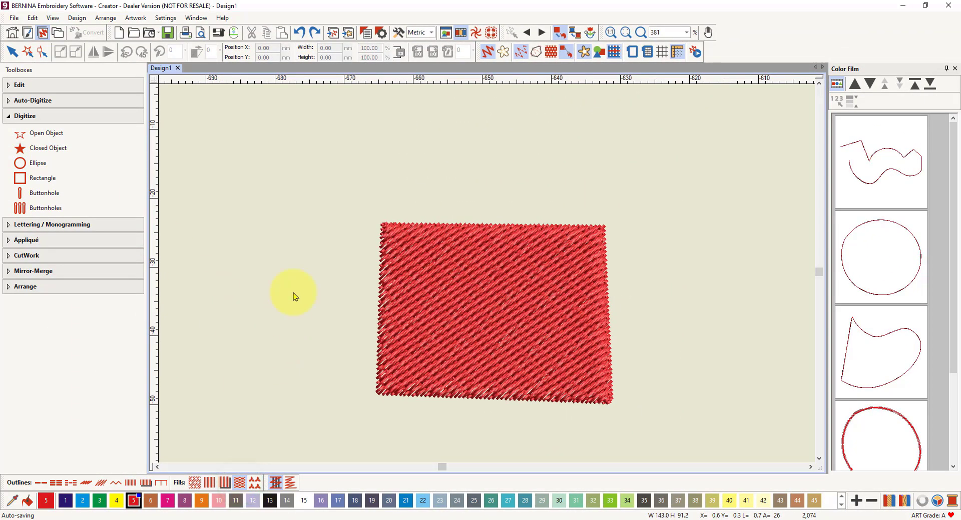
scroll(300, 163, down, 2)
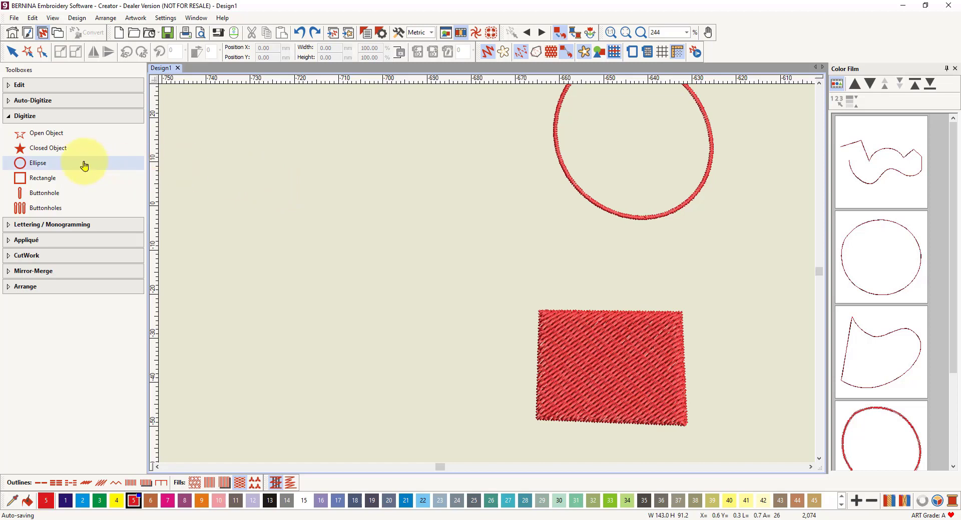
click(62, 149)
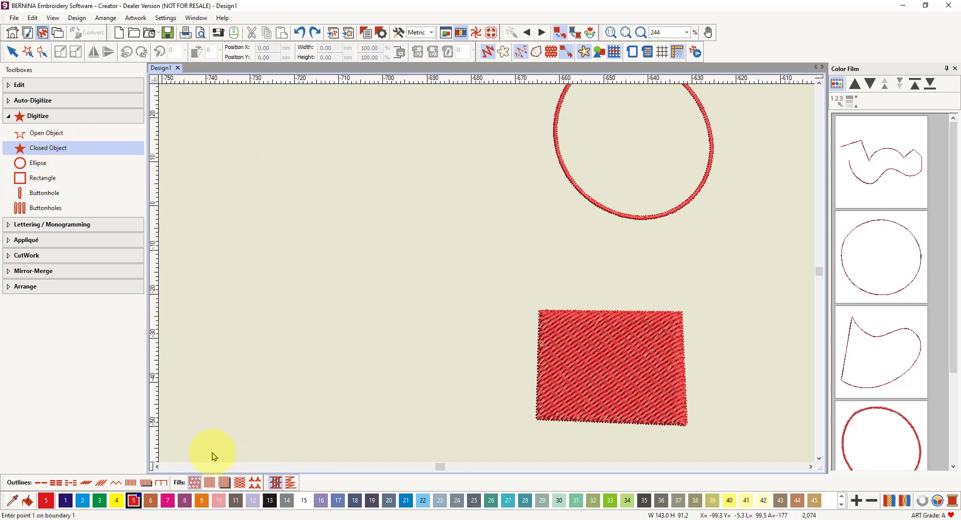
click(241, 484)
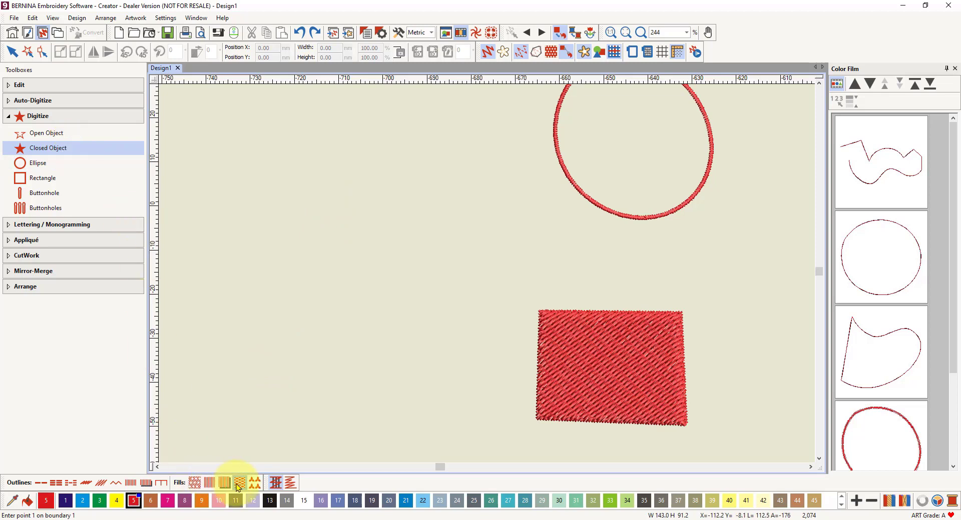
click(313, 183)
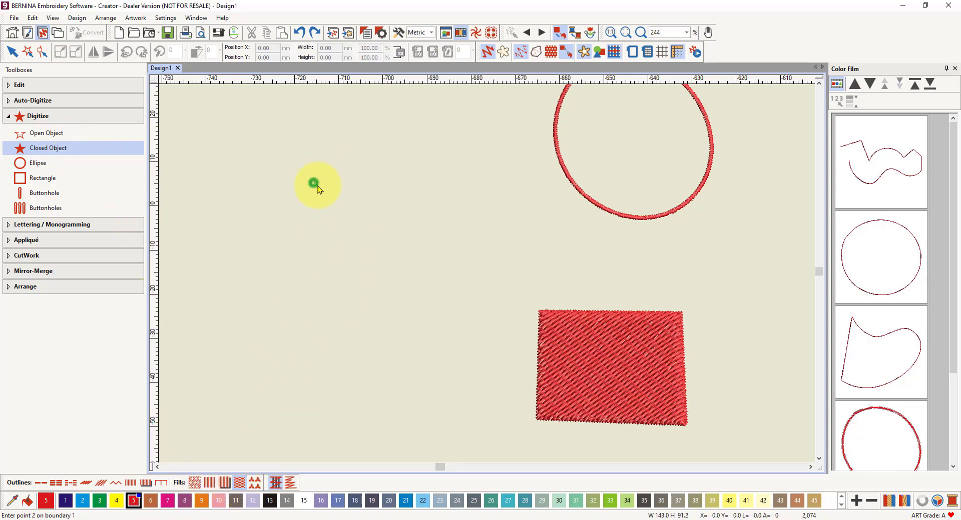
right_click(361, 197)
right_click(387, 267)
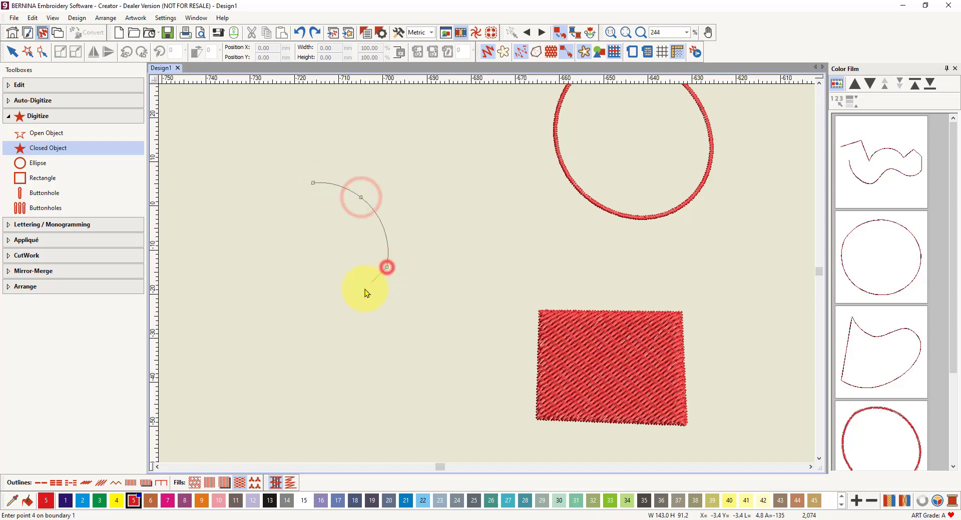
click(311, 324)
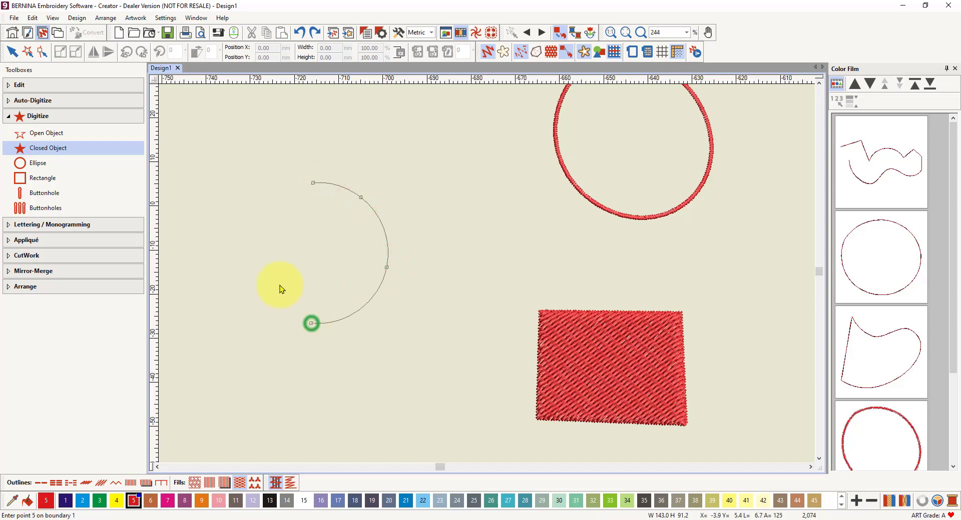
right_click(240, 274)
right_click(245, 217)
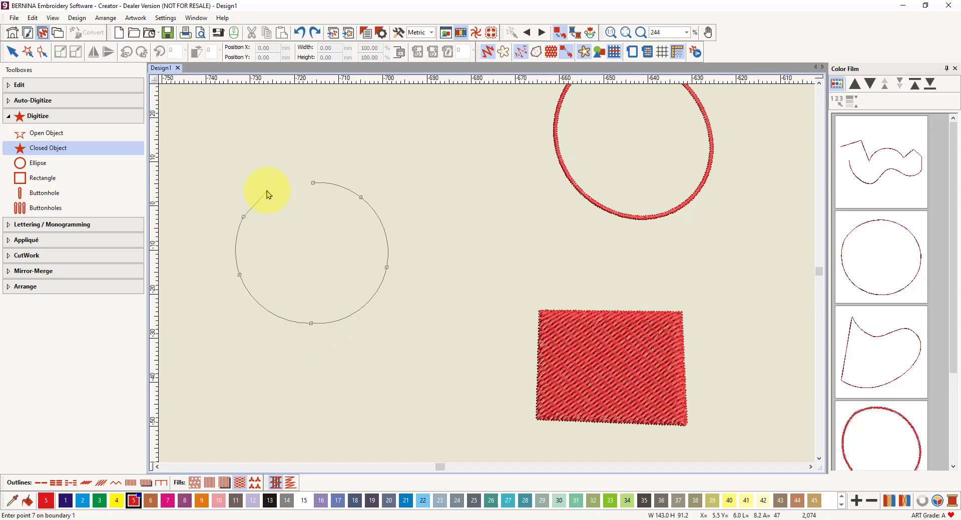
click(247, 145)
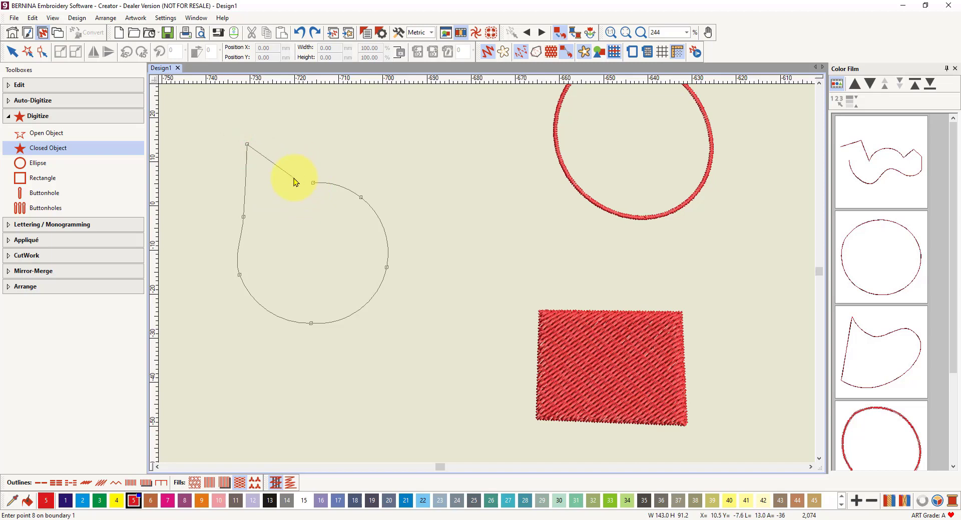
key(Return)
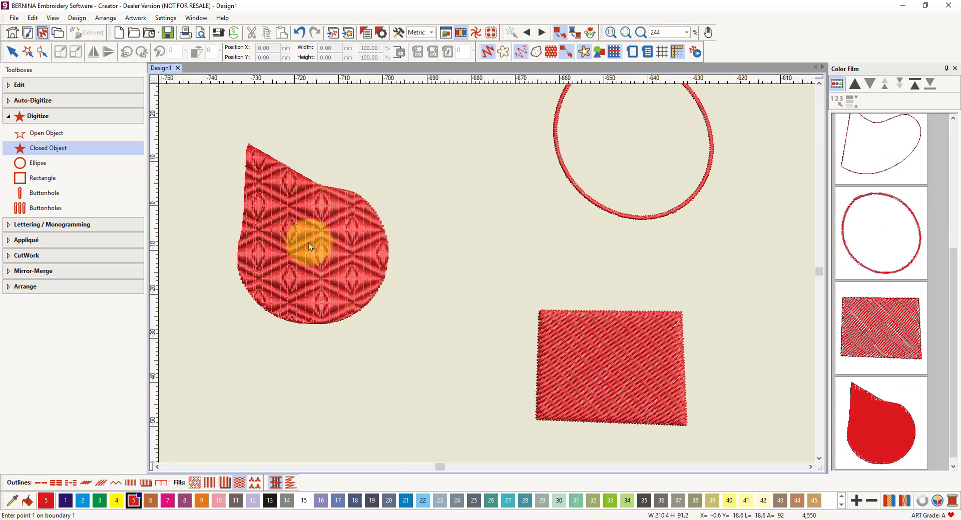
Inspect the teardrop's stitches close up without the realistic stitch rendering and with needle points shown, and restore the realistic view.
scroll(308, 242, up, 2)
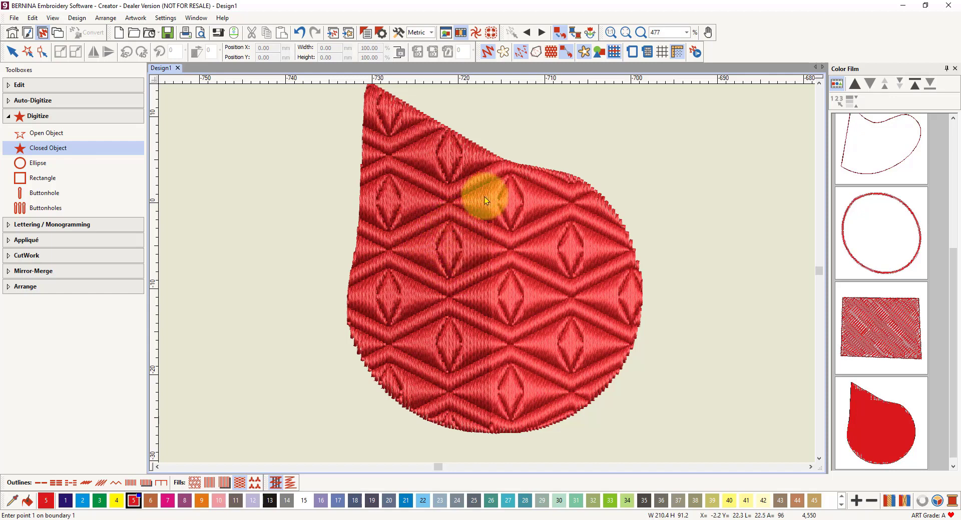
click(487, 51)
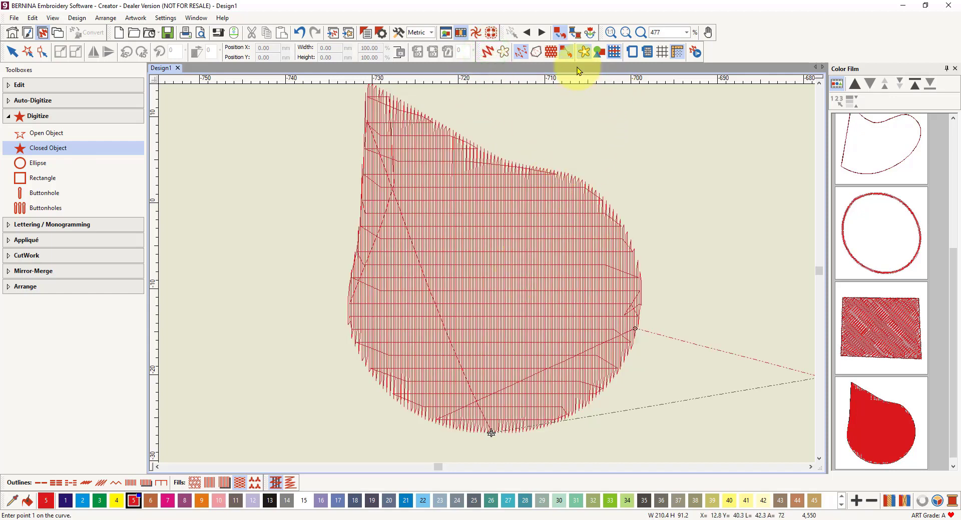
click(551, 52)
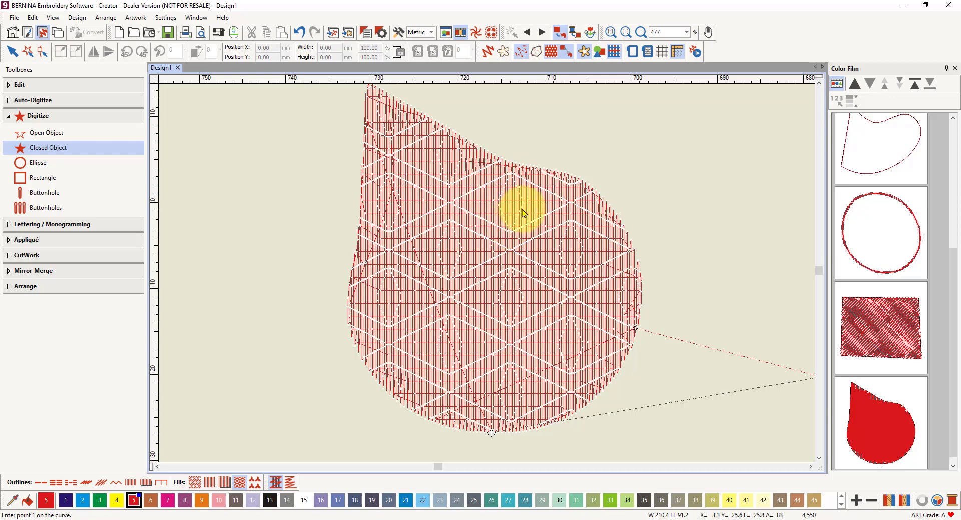
click(487, 50)
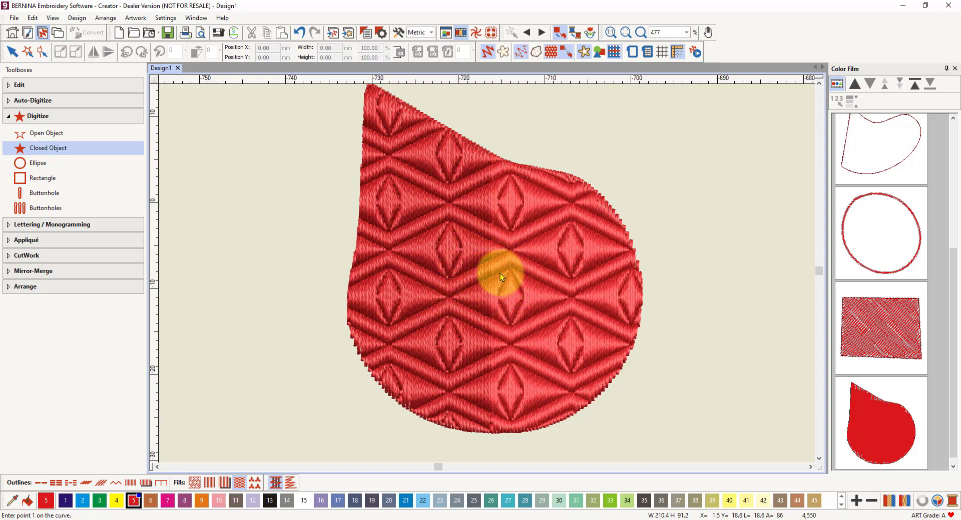
Digitize a bent closed object with the open Blackwork-style pattern fill, about 38 × 39 mm, left of the teardrop, using corner and curve points.
scroll(500, 272, down, 5)
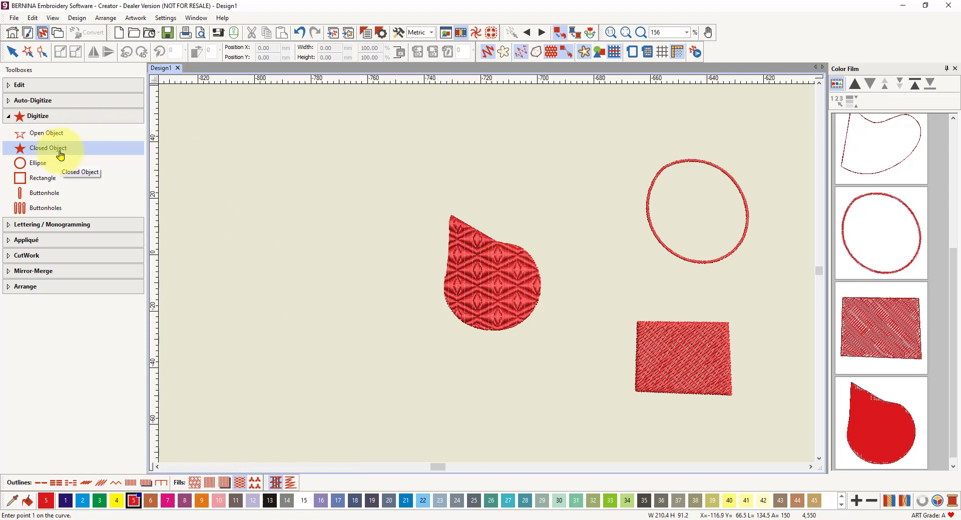
click(254, 484)
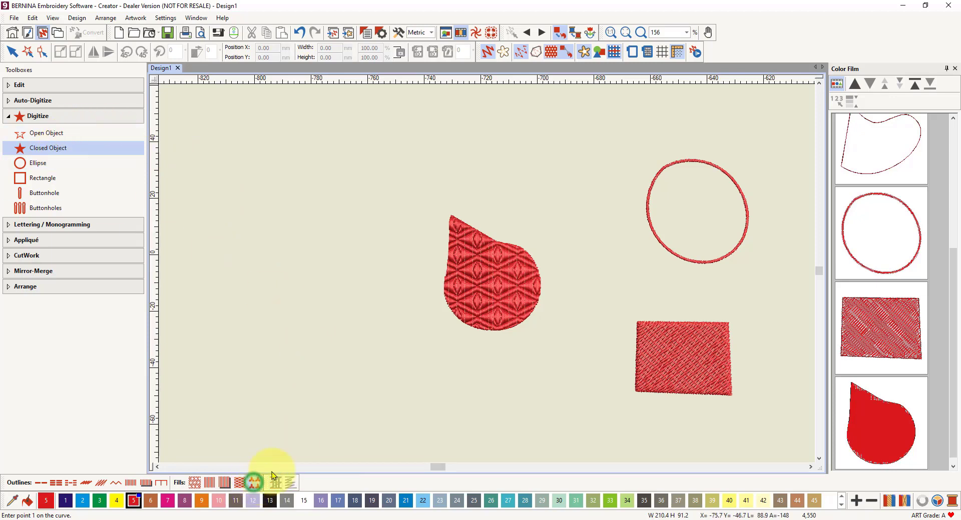
click(305, 193)
click(358, 205)
right_click(362, 263)
right_click(321, 296)
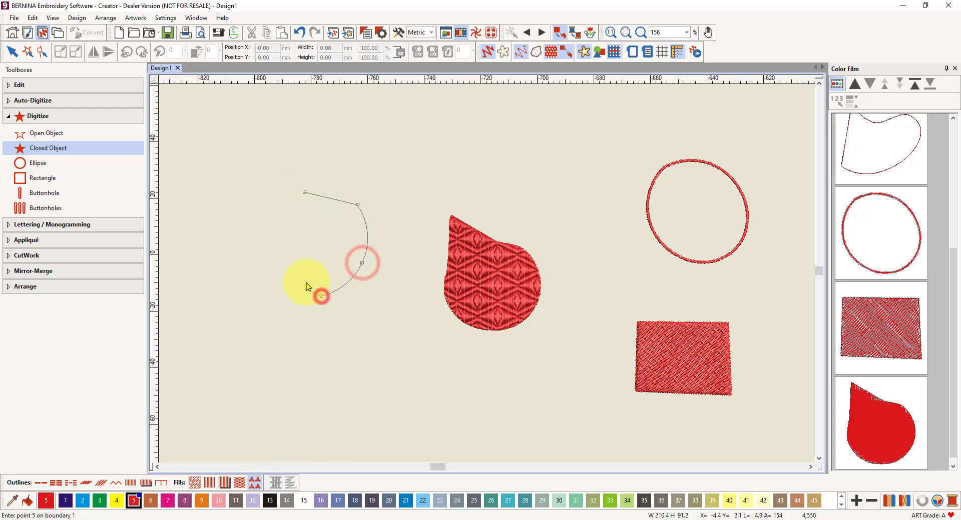
right_click(309, 244)
right_click(262, 231)
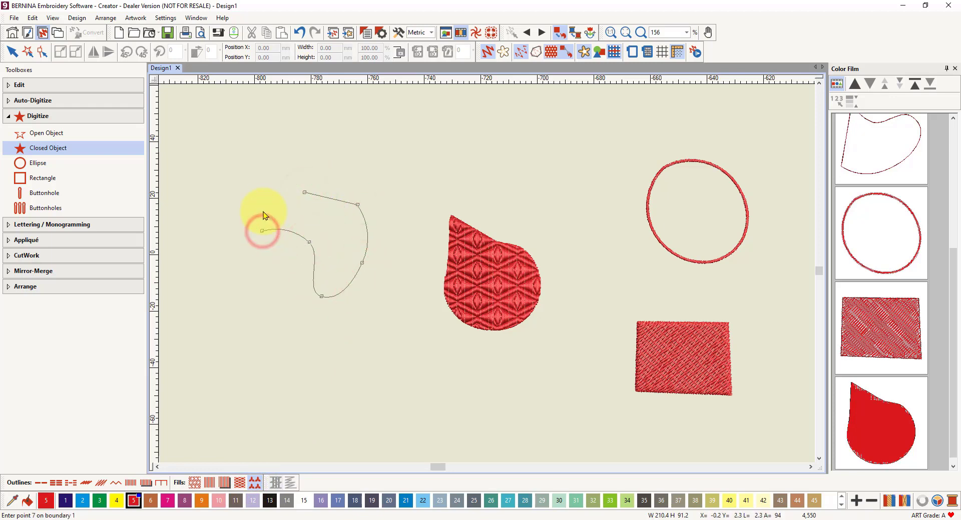
click(265, 208)
key(Return)
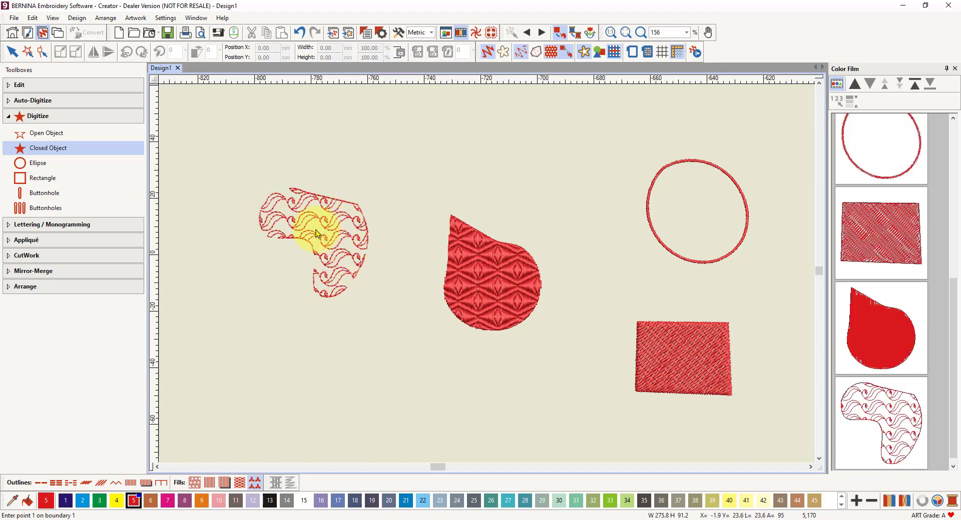
Examine the open wavy fill of the bent object close up and view all the digitized shapes together.
scroll(316, 230, up, 5)
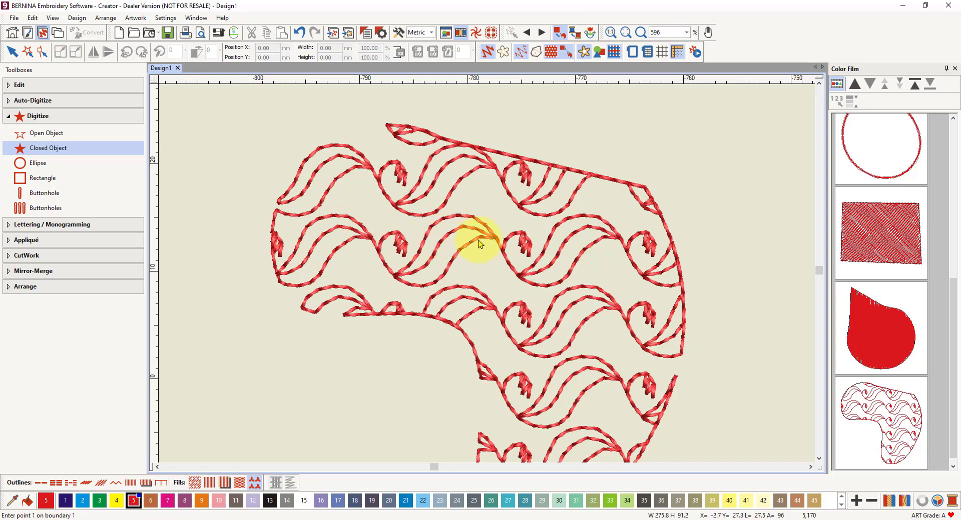
scroll(475, 231, down, 2)
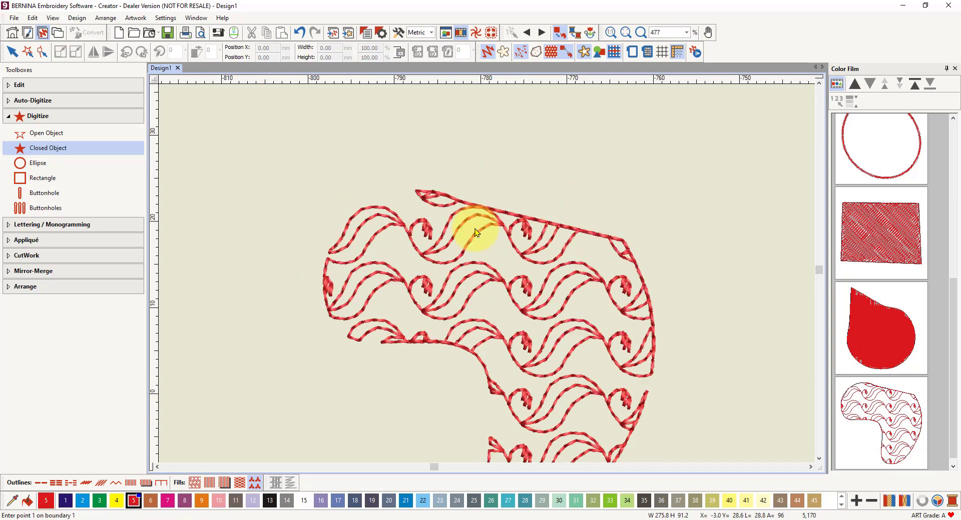
scroll(487, 275, down, 1)
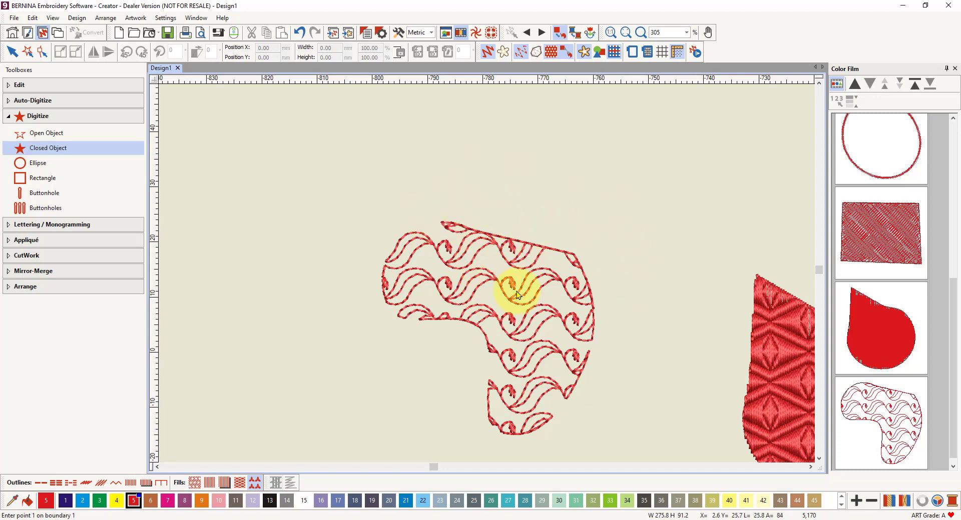
scroll(486, 276, down, 2)
scroll(485, 274, down, 4)
scroll(487, 274, down, 3)
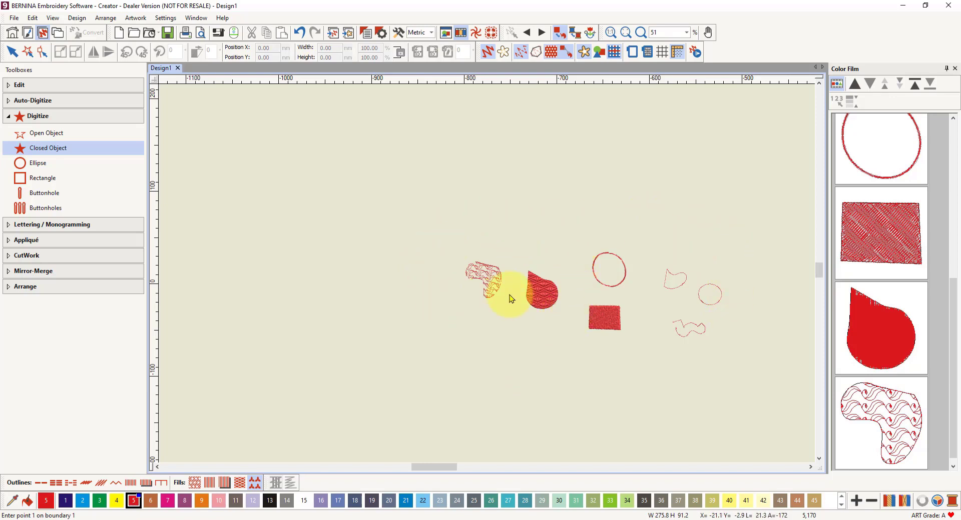
scroll(572, 292, up, 1)
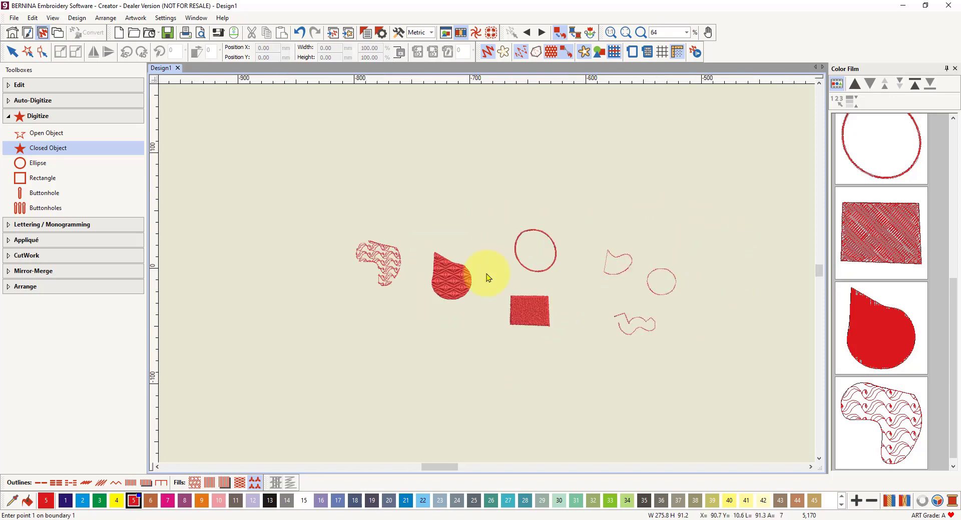